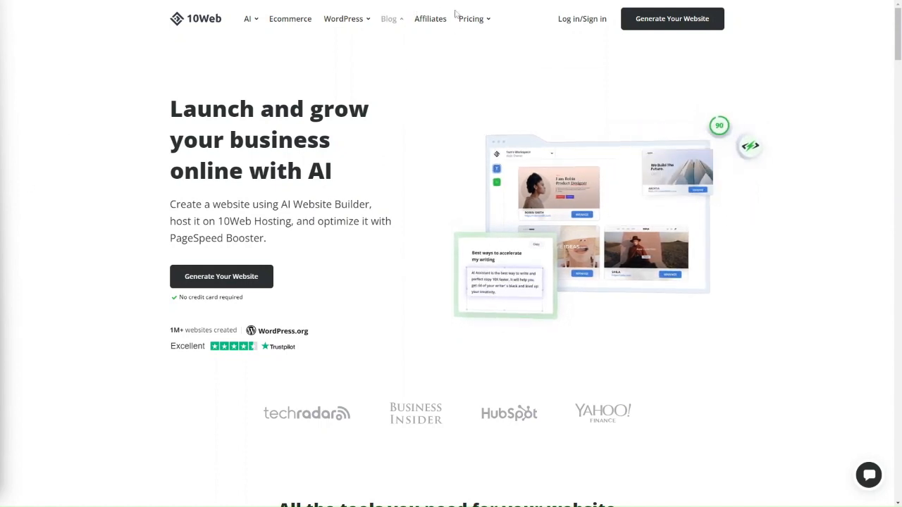
- Open the Platform pricing page from the Pricing menu and scroll the plans
mouse_move(472, 20)
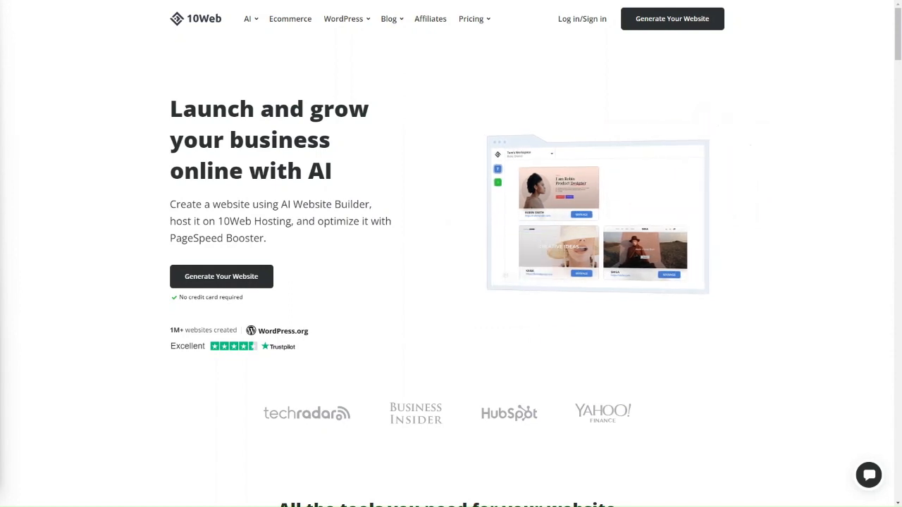
click(486, 44)
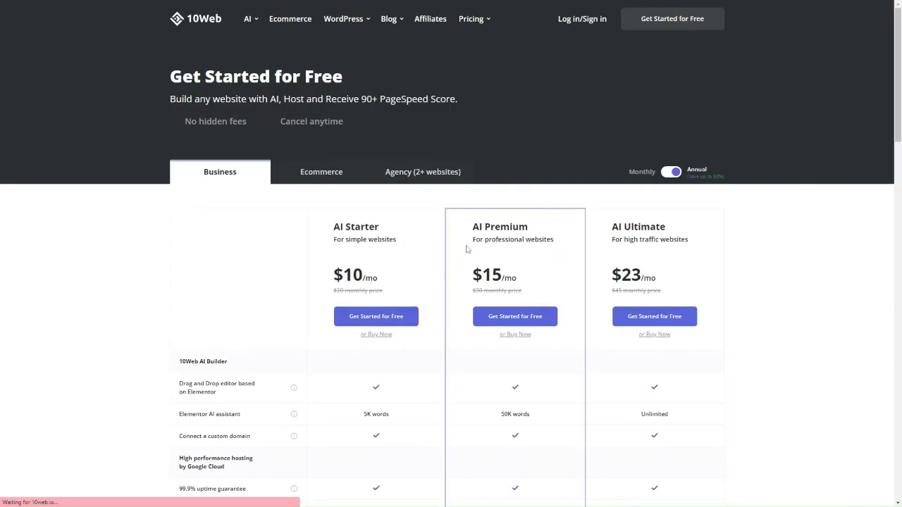
scroll(466, 249, down, 1)
scroll(465, 250, down, 1)
scroll(466, 249, up, 2)
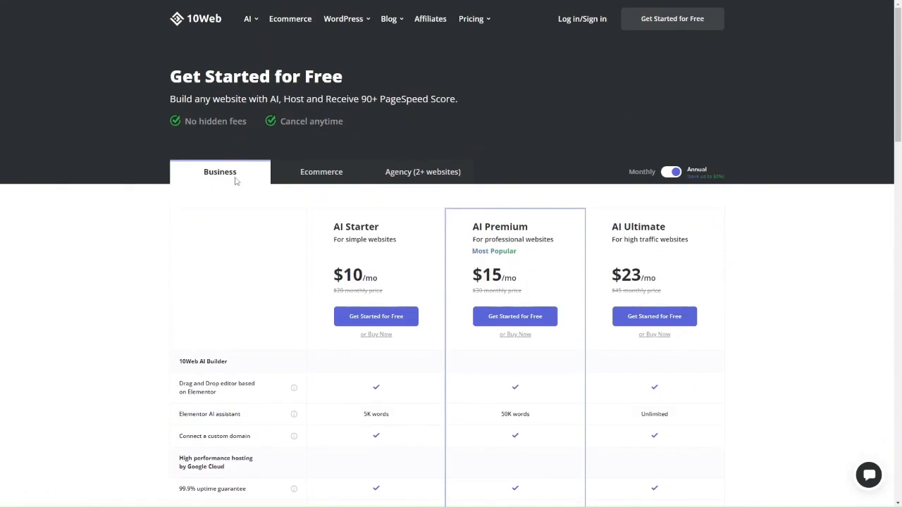
- Compare the Ecommerce plans, then return to the Business plans
click(318, 182)
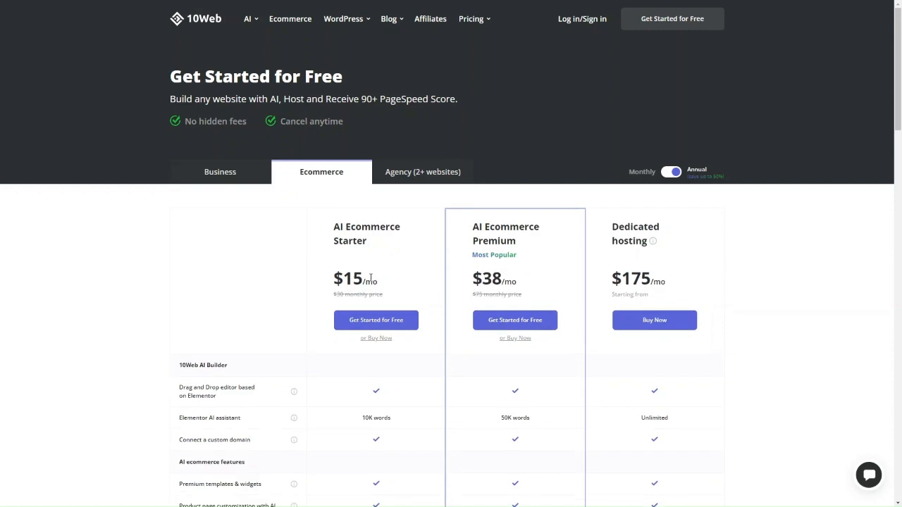
click(258, 181)
scroll(370, 258, down, 2)
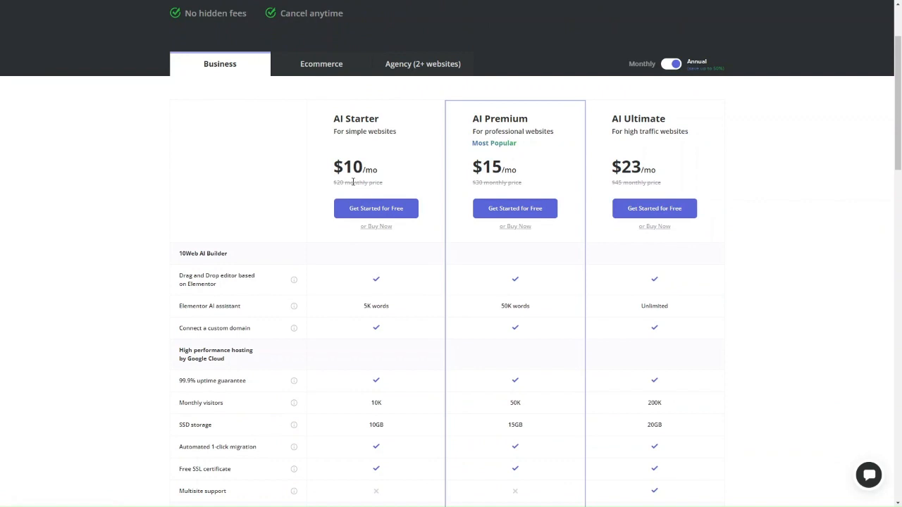
scroll(364, 194, up, 2)
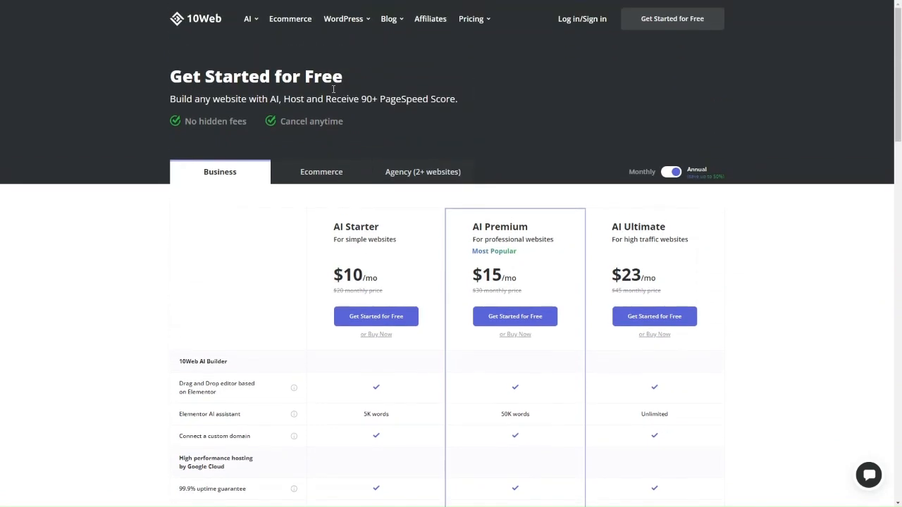
scroll(379, 235, down, 2)
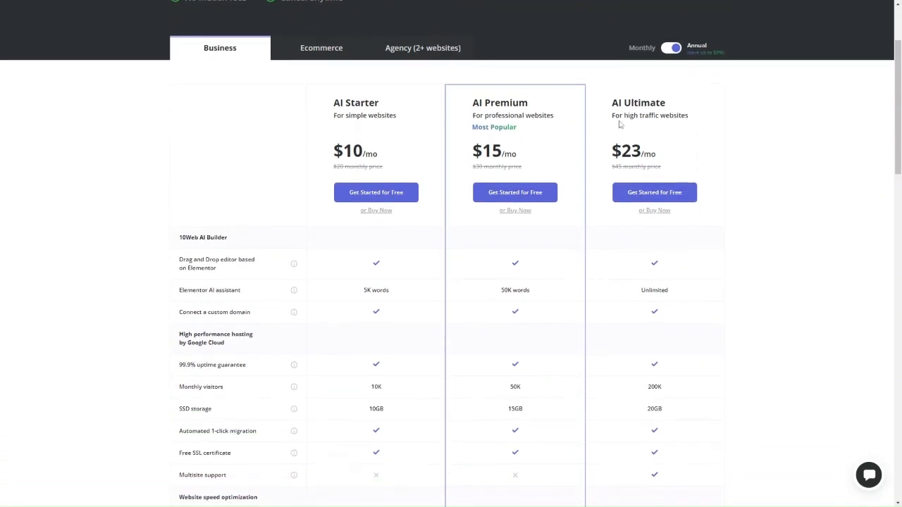
- Toggle Business prices to monthly and back to annual, review the feature table, then go home
click(669, 51)
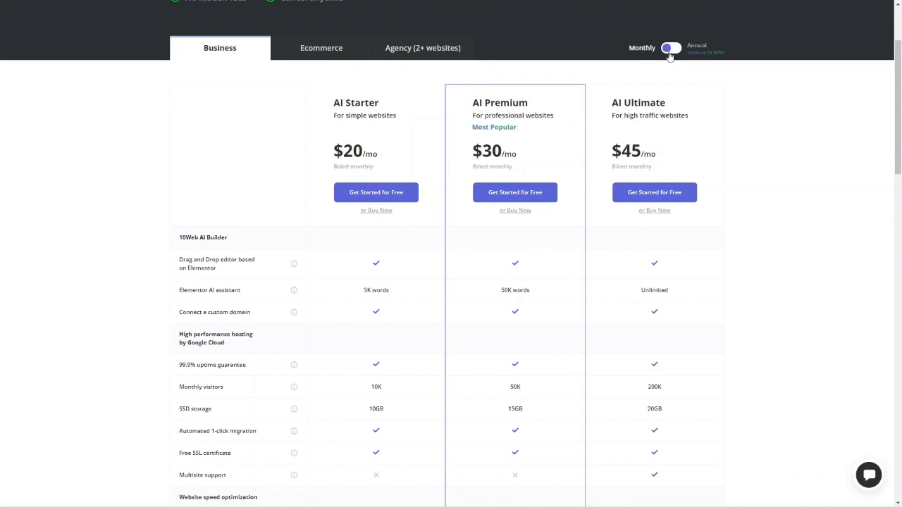
click(674, 50)
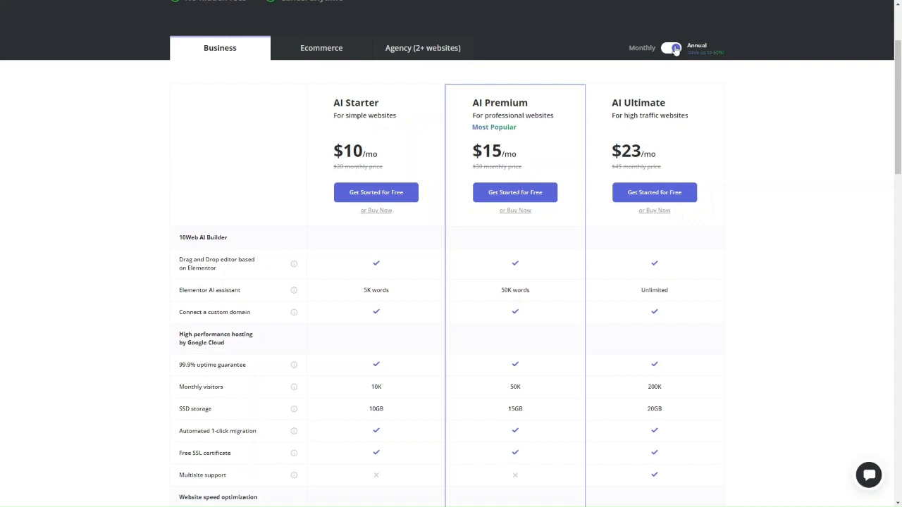
scroll(365, 308, down, 1)
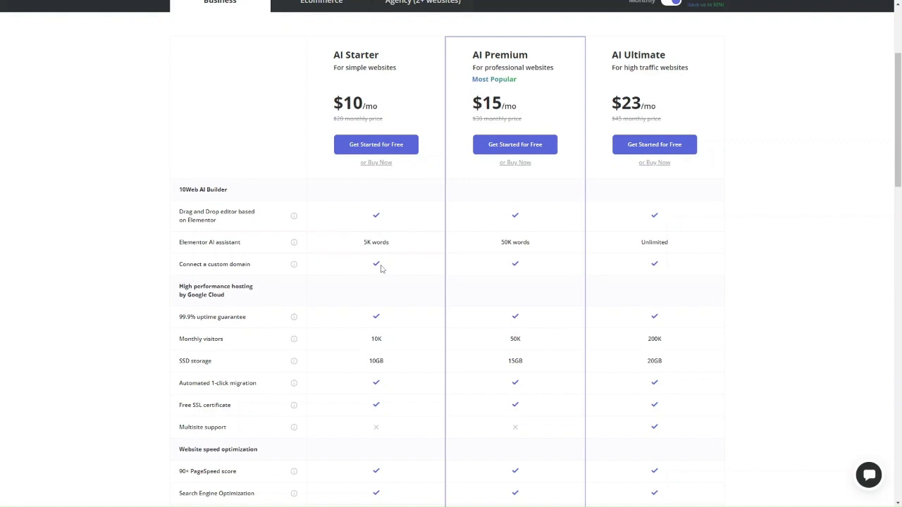
scroll(380, 269, down, 1)
scroll(383, 238, down, 2)
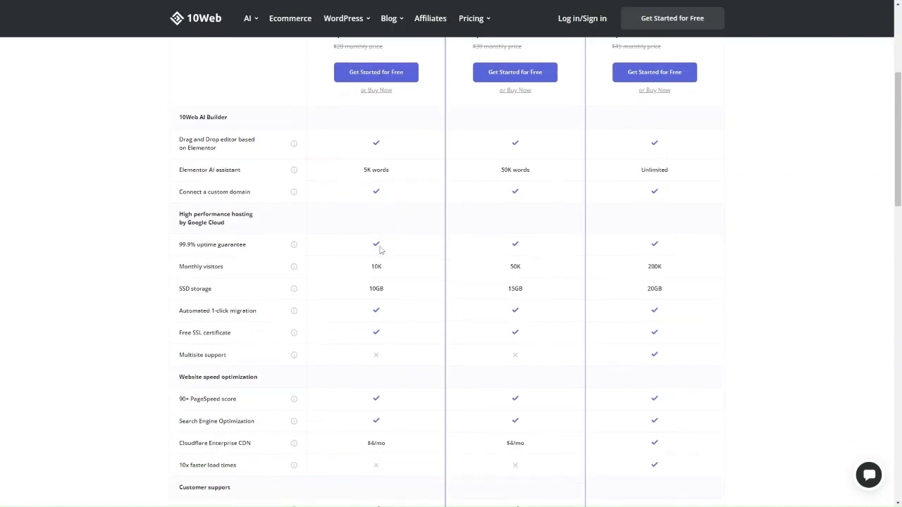
scroll(375, 285, down, 2)
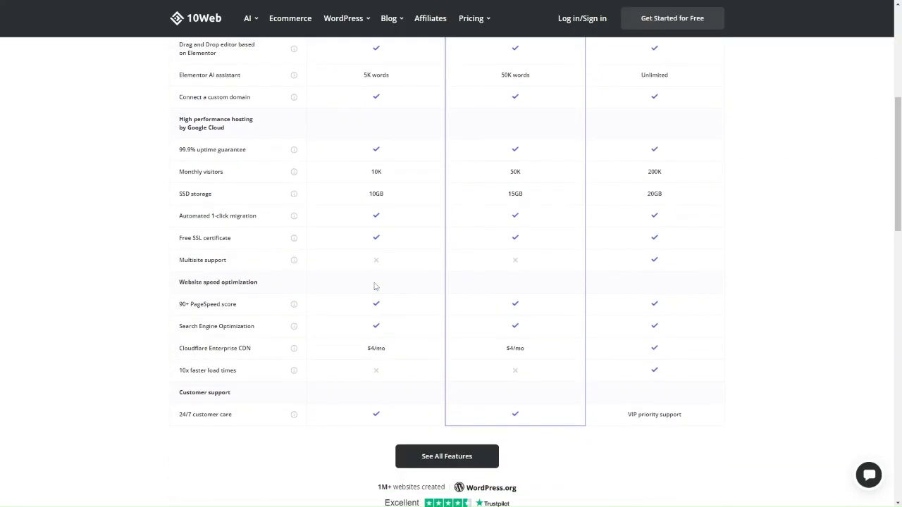
scroll(385, 319, down, 1)
scroll(385, 317, up, 10)
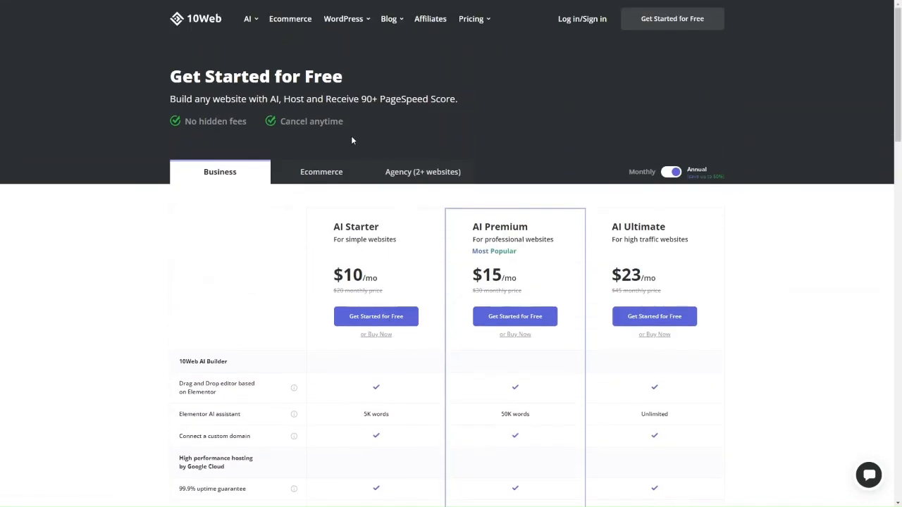
click(194, 19)
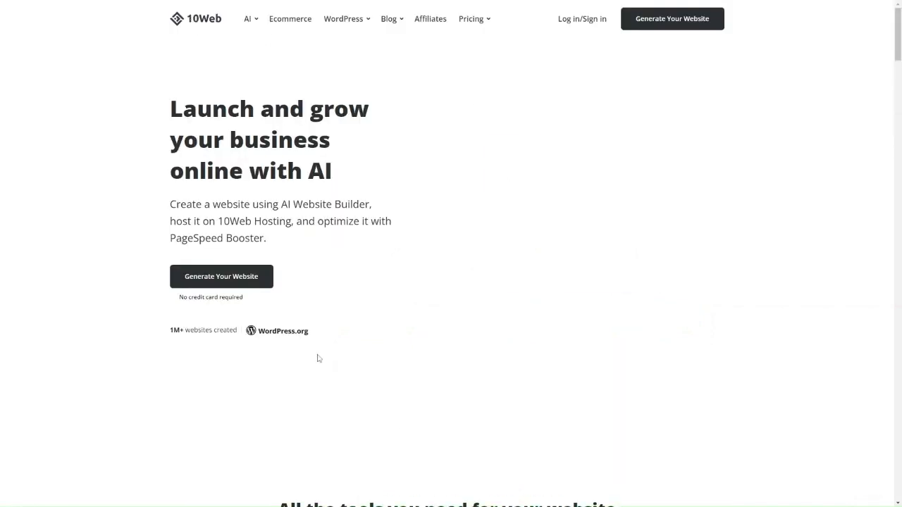
- Scroll through the 10Web homepage and start Generate Your Website
scroll(317, 359, down, 4)
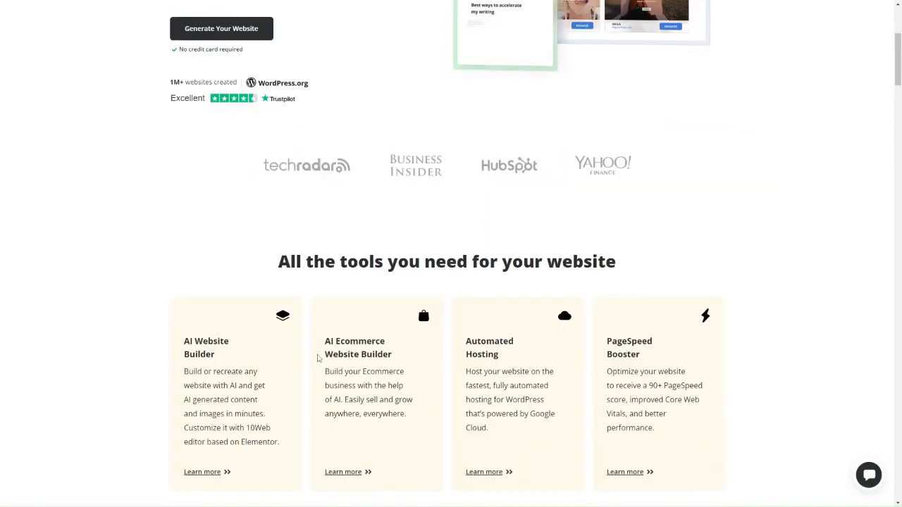
scroll(317, 359, up, 4)
scroll(317, 359, down, 3)
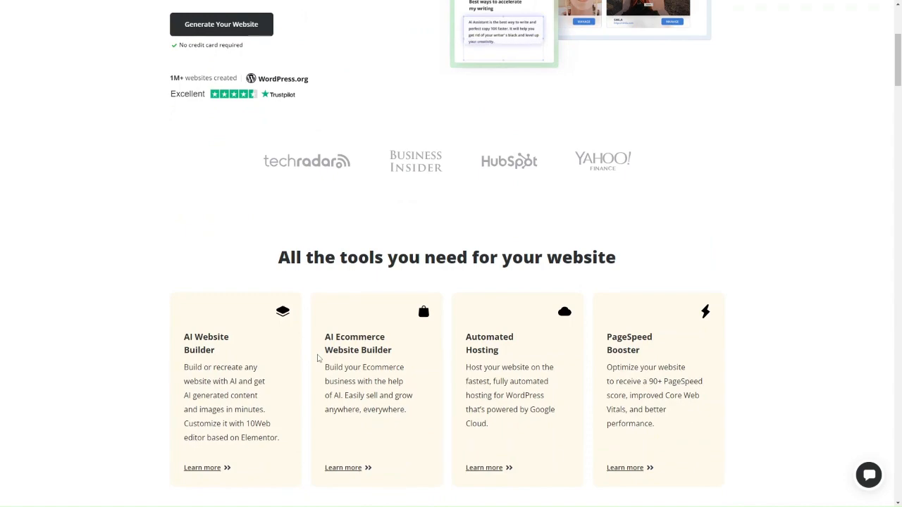
scroll(317, 359, up, 2)
scroll(318, 358, up, 1)
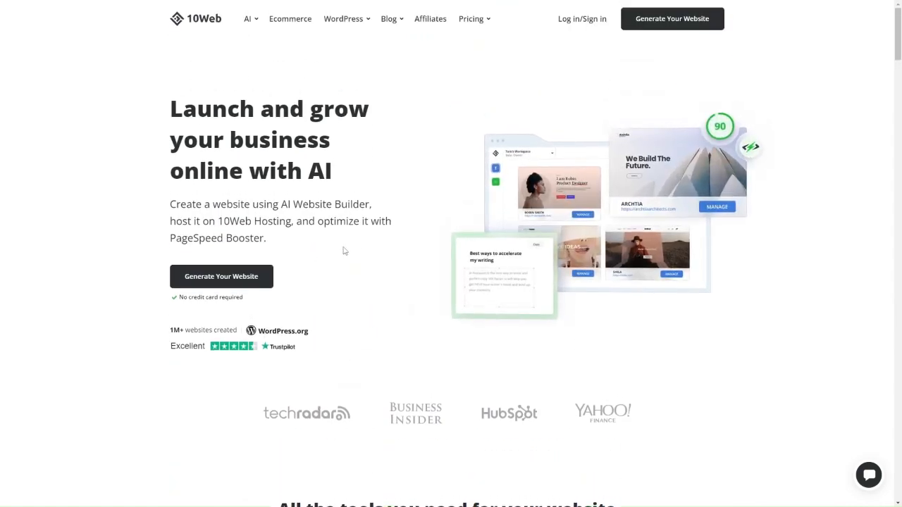
click(242, 279)
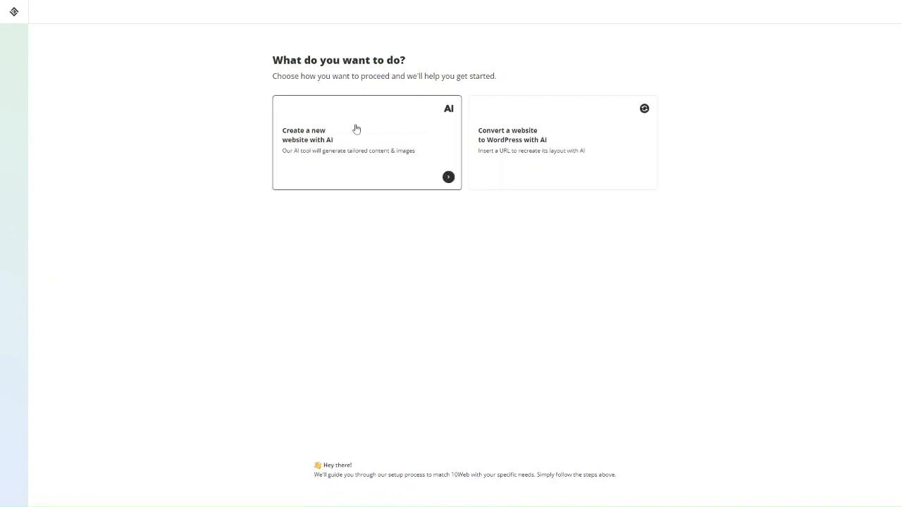
- Choose Create a new website with AI, pick an informational website, and continue
click(334, 169)
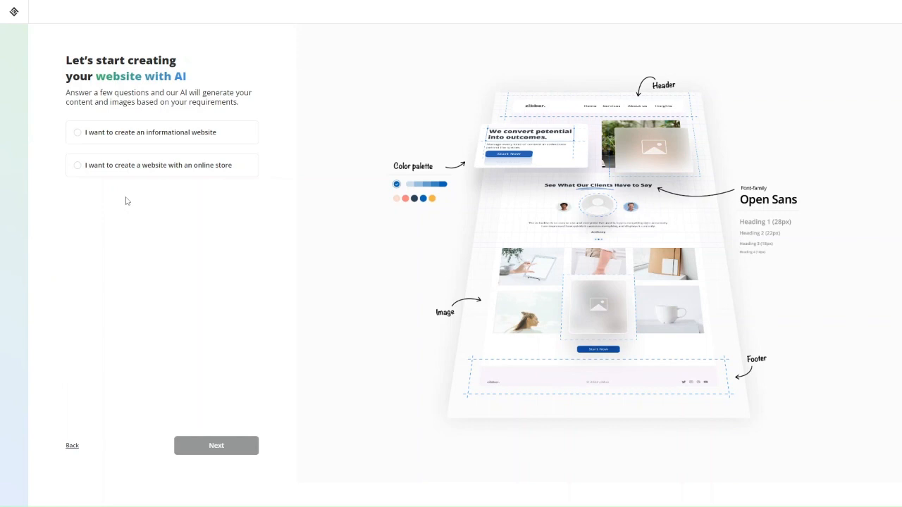
click(198, 143)
click(231, 448)
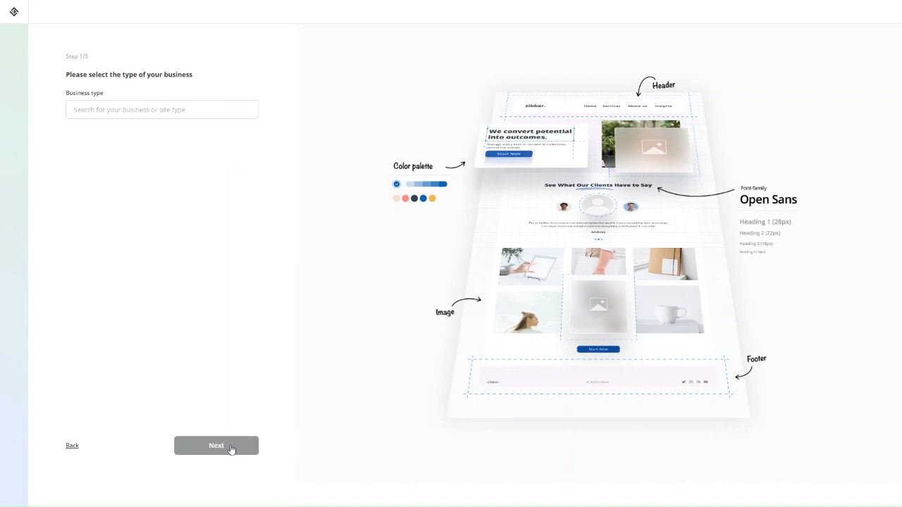
- Pick Digital agency from the business type list and continue to Step 2/5
click(122, 112)
scroll(121, 170, down, 5)
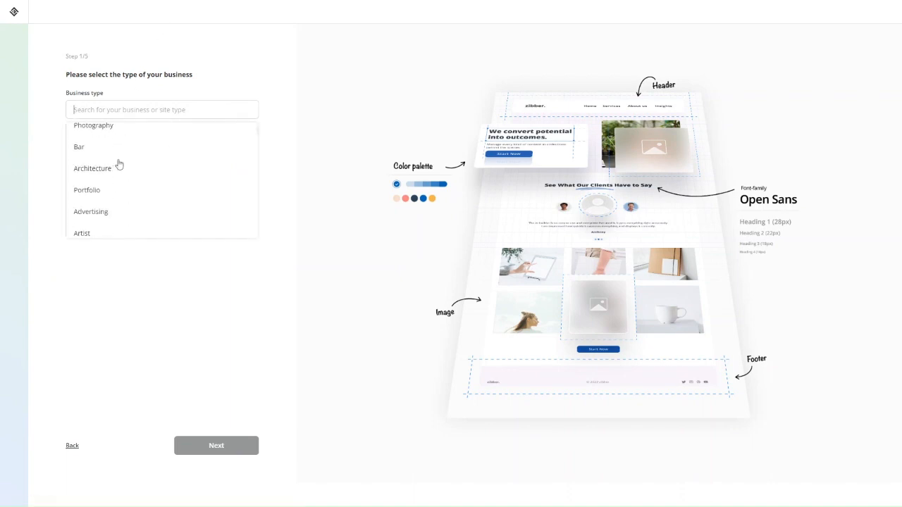
scroll(119, 164, down, 5)
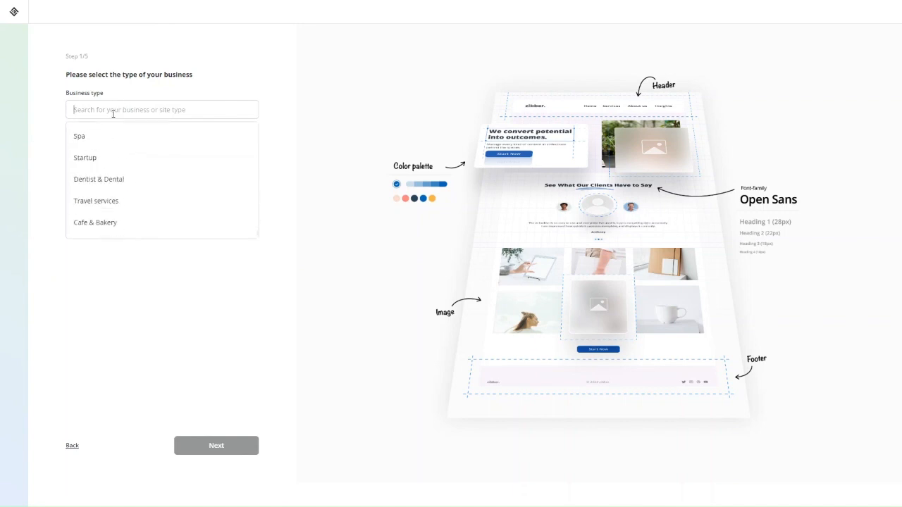
text(dent)
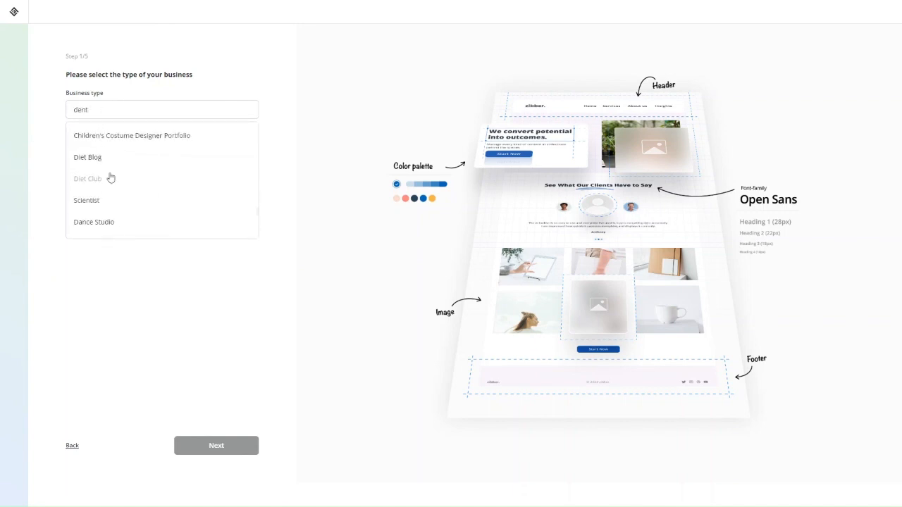
scroll(111, 178, up, 15)
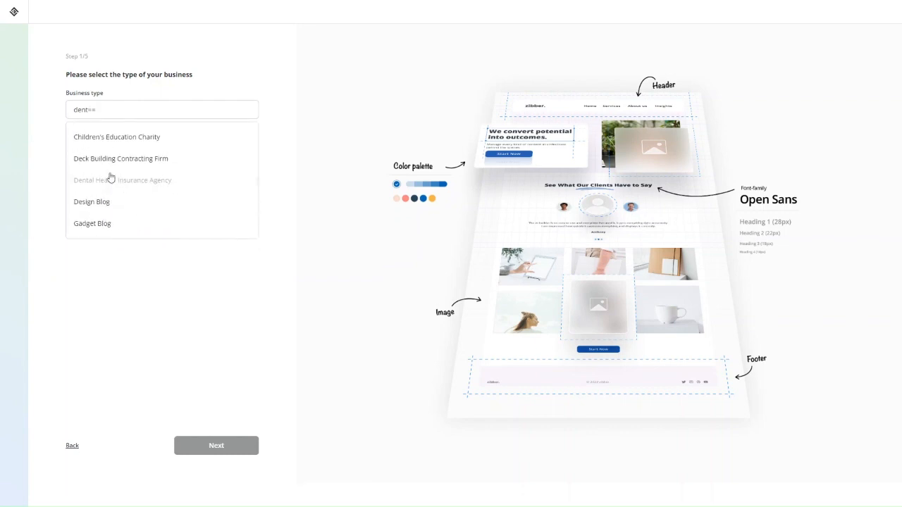
key(BackSpace)
key(BackSpace)
key(BackSpace)
key(BackSpace)
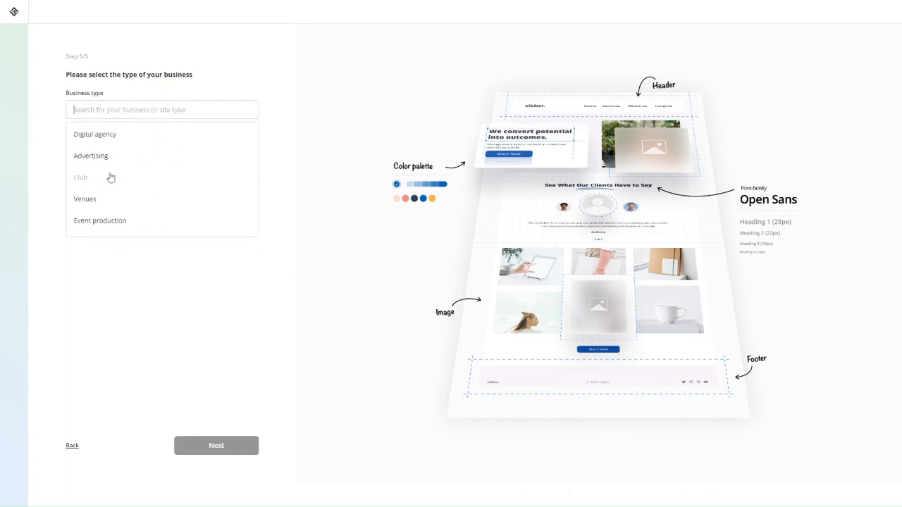
click(106, 135)
click(226, 443)
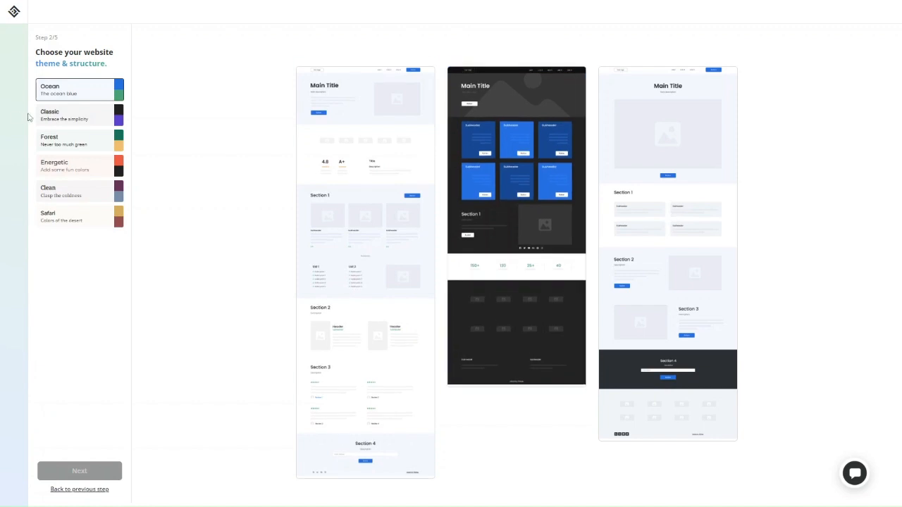
- Preview the templates in the Classic, Energetic, Clean, Safari and Ocean themes
click(63, 116)
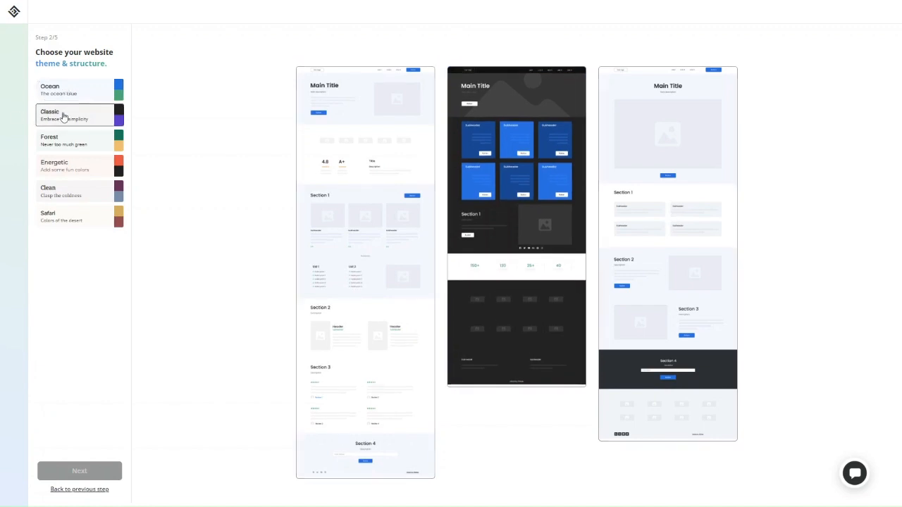
click(62, 178)
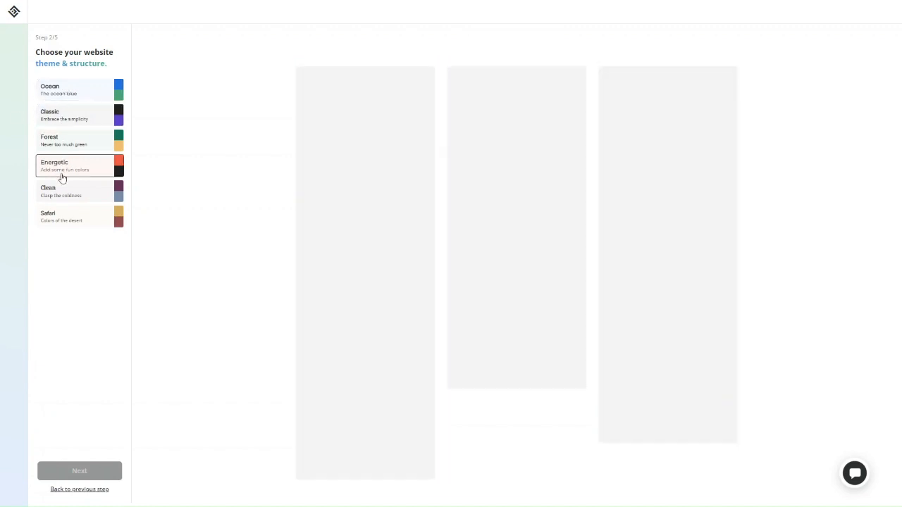
click(61, 195)
click(61, 227)
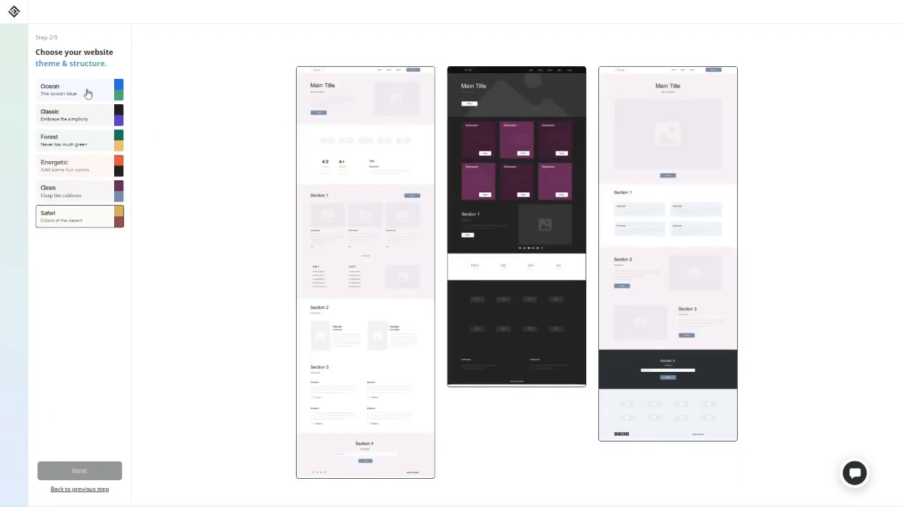
click(85, 91)
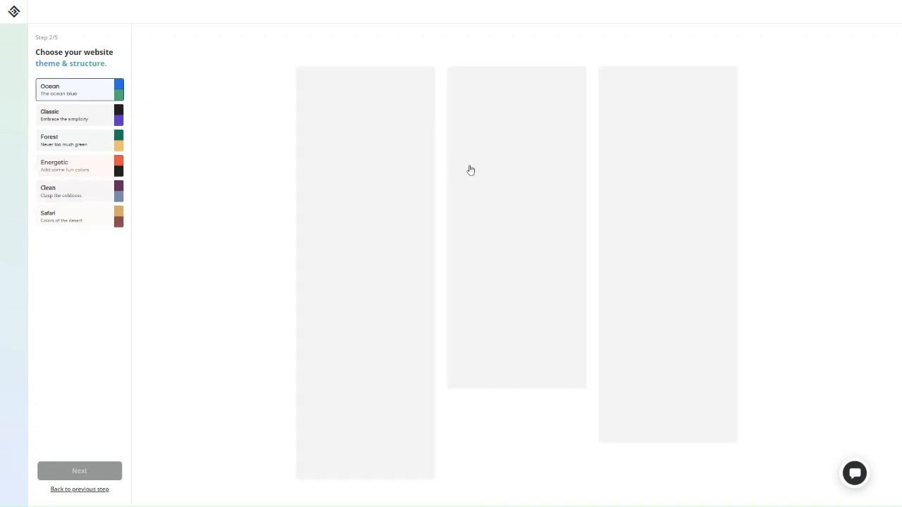
mouse_move(713, 257)
mouse_move(411, 228)
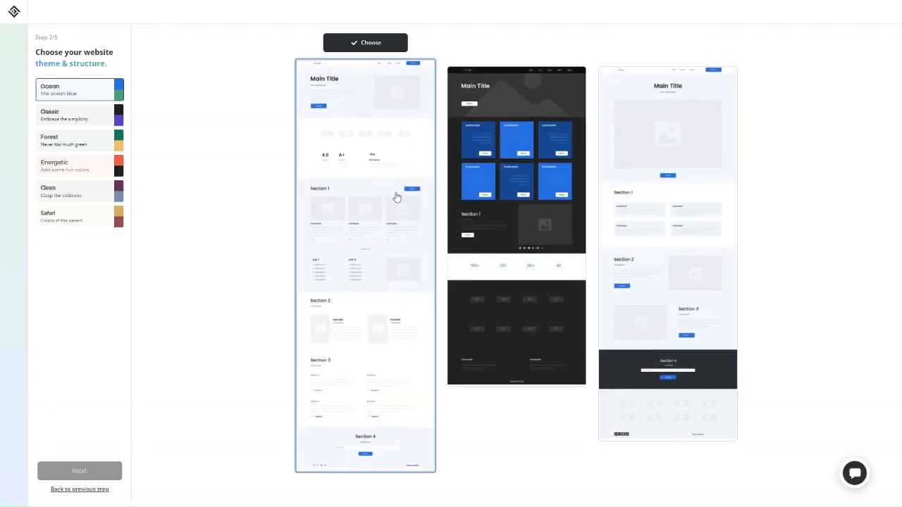
mouse_move(504, 226)
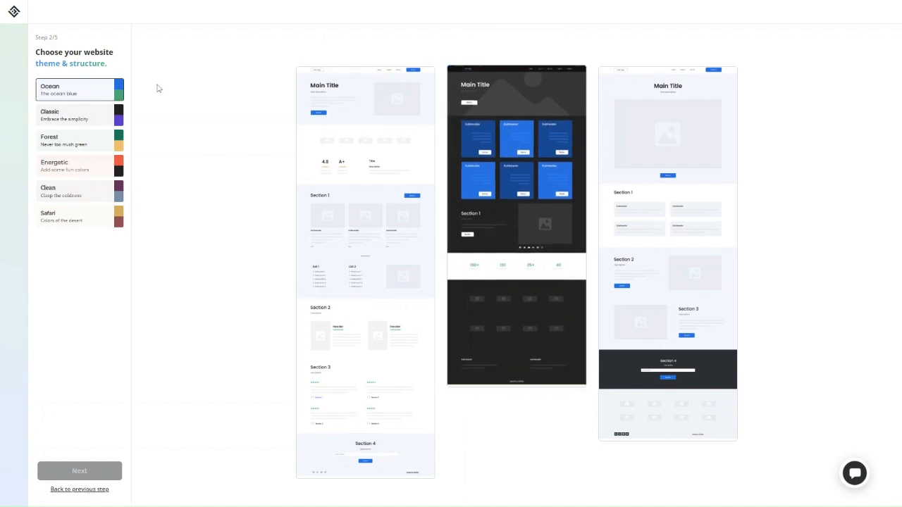
mouse_move(679, 273)
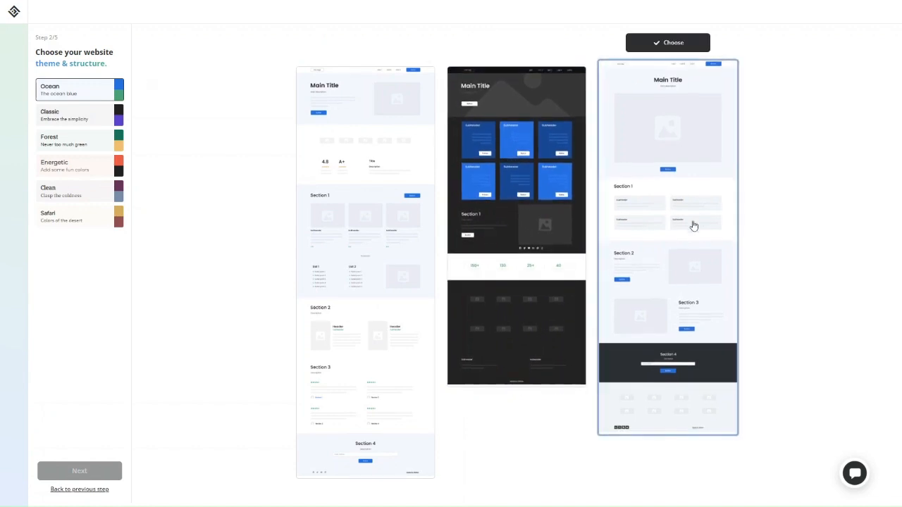
- Apply the Forest theme, choose the first layout, and continue to Step 3/5
click(78, 138)
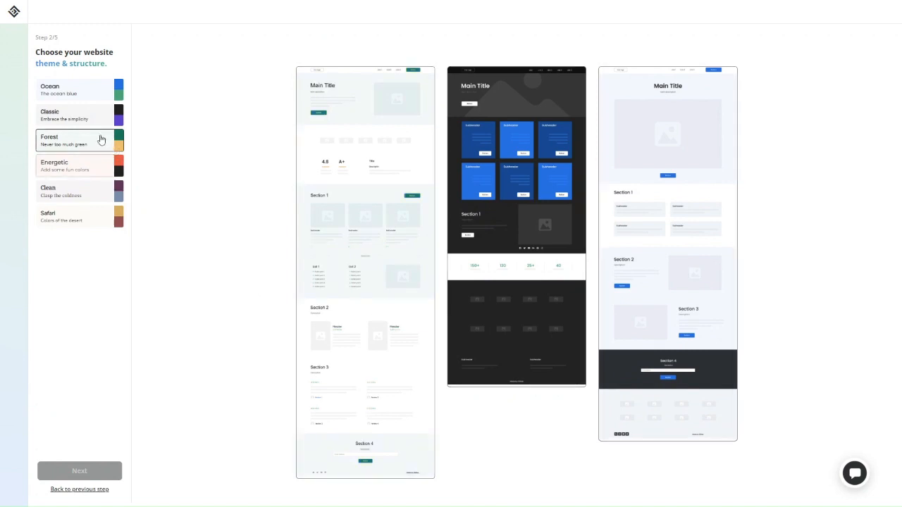
click(101, 139)
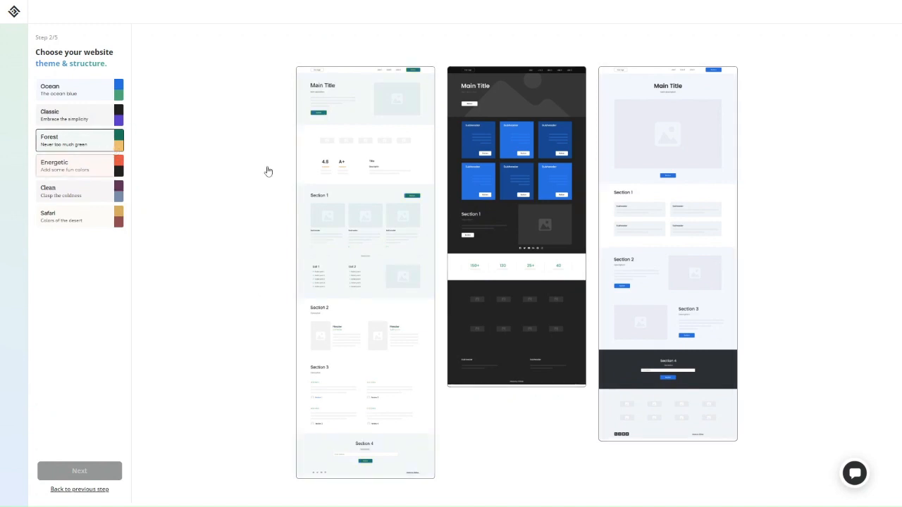
click(365, 185)
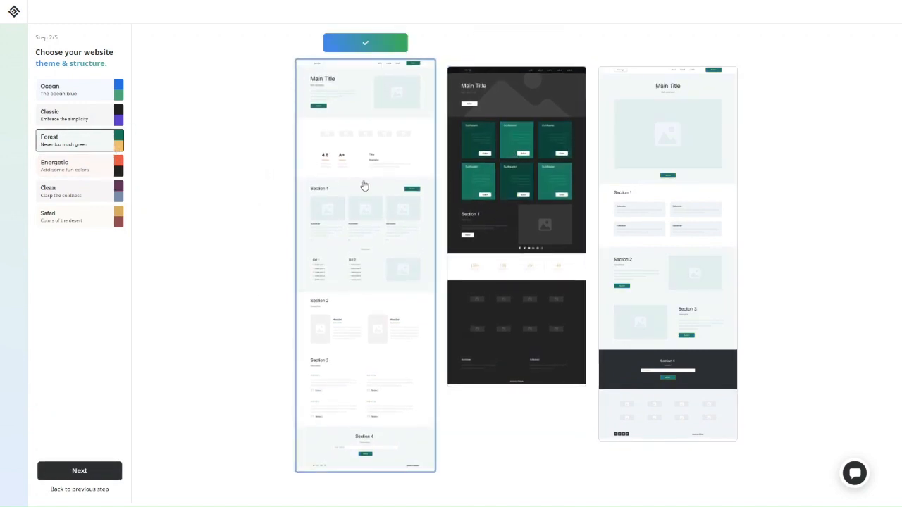
click(95, 472)
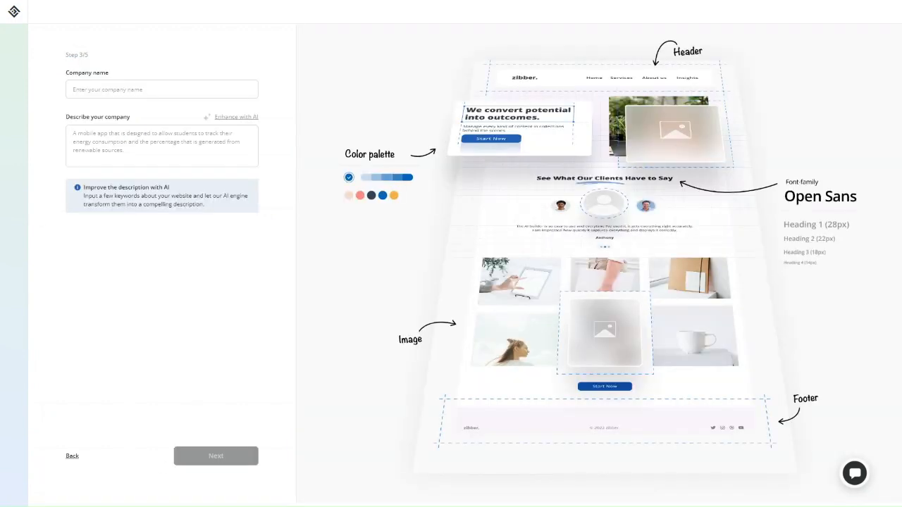
- Enter company name ProfileTree, paste a description, have AI enhance it, and continue
click(150, 83)
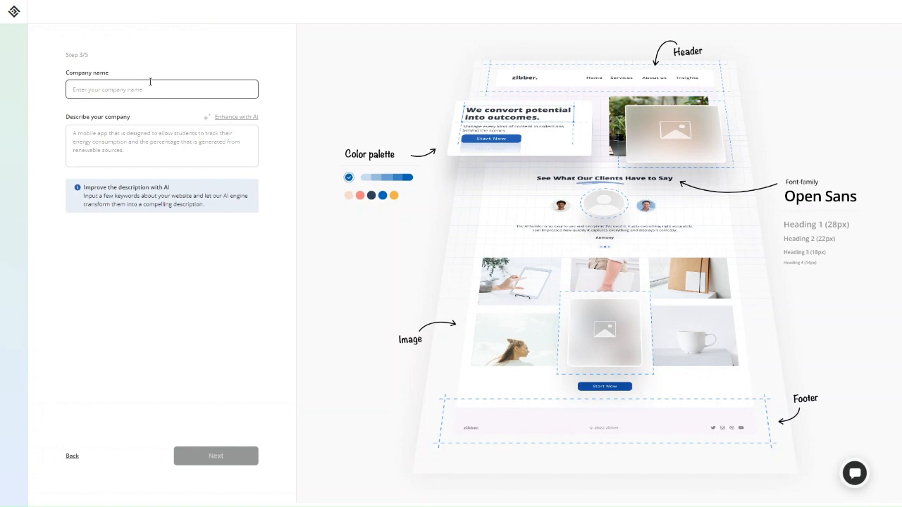
text(ProfileTree)
click(148, 130)
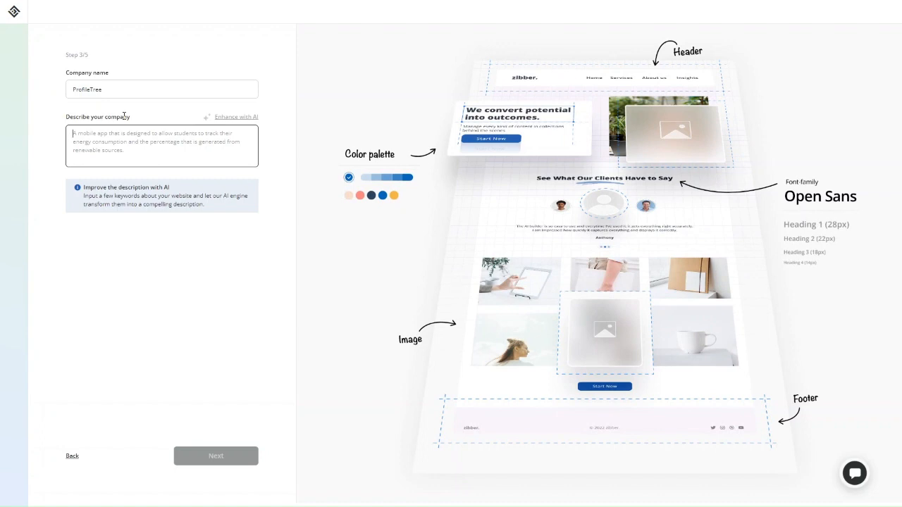
click(242, 119)
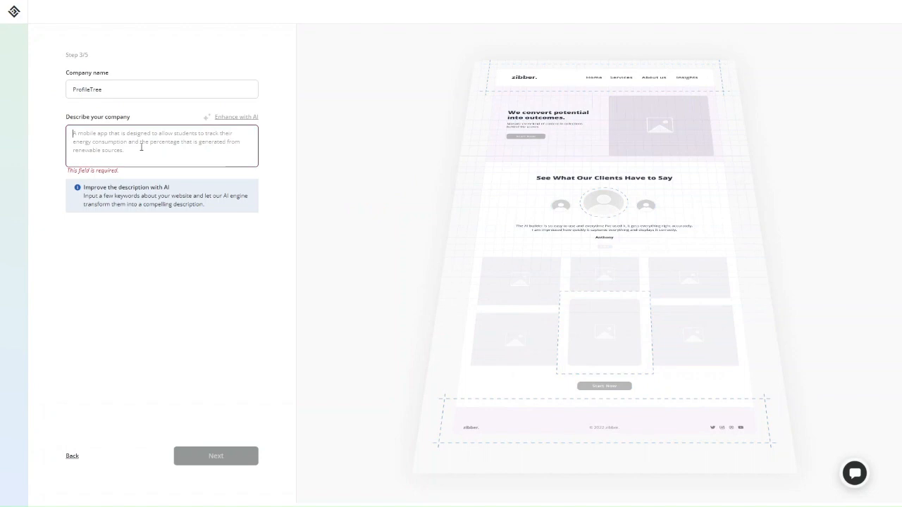
click(111, 151)
text(We help businesses compete online with sleek website design, high-performance web development and content marketing services)
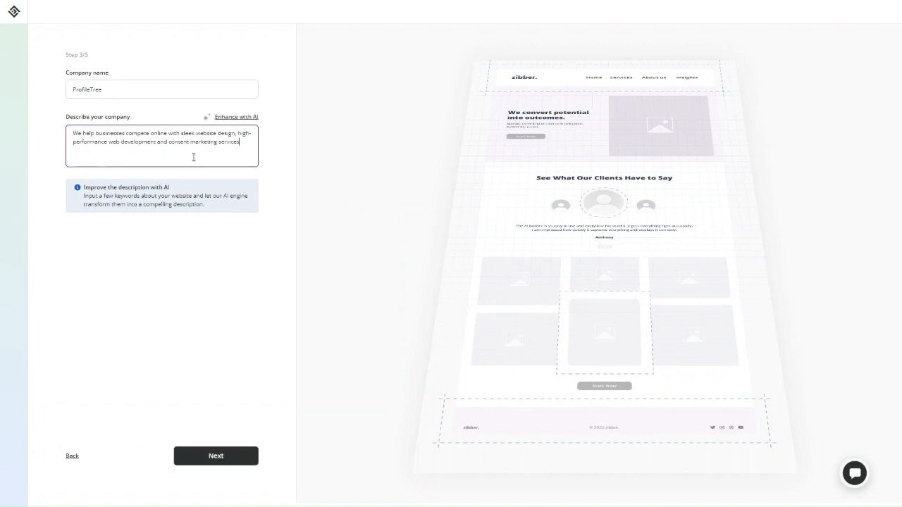
click(235, 118)
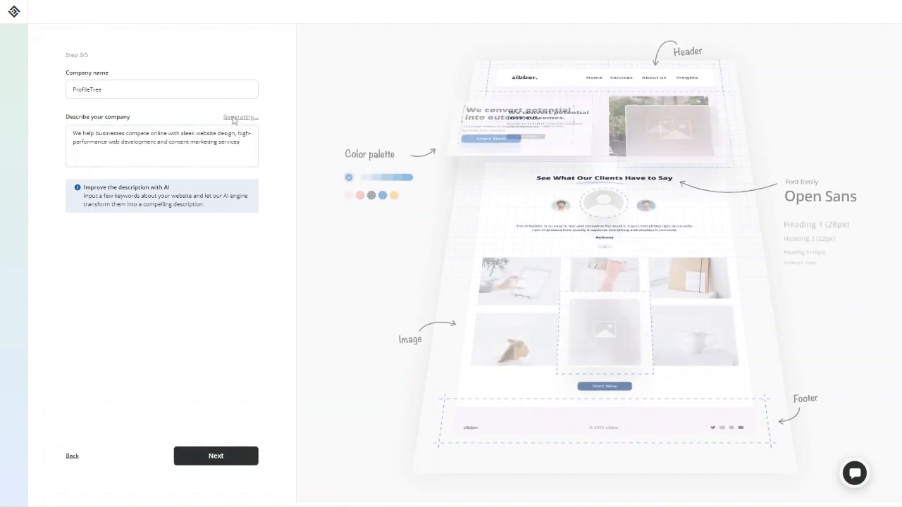
click(160, 140)
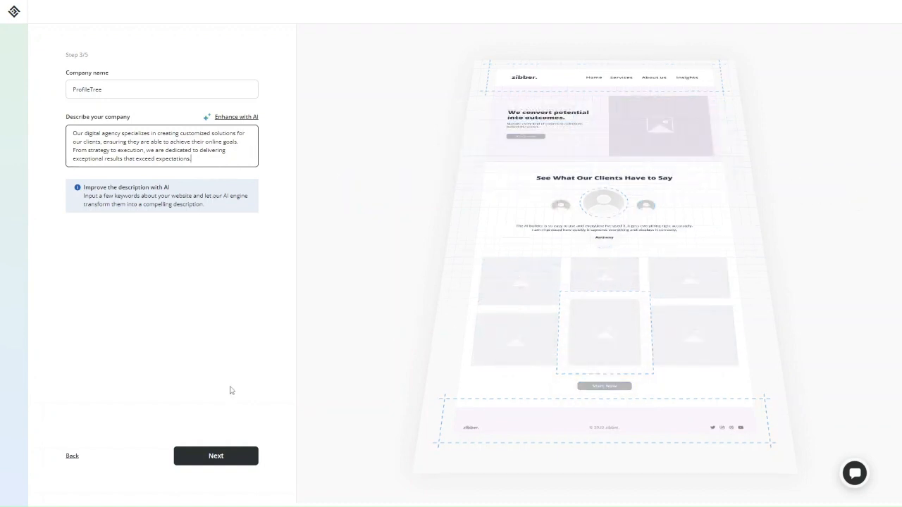
click(214, 456)
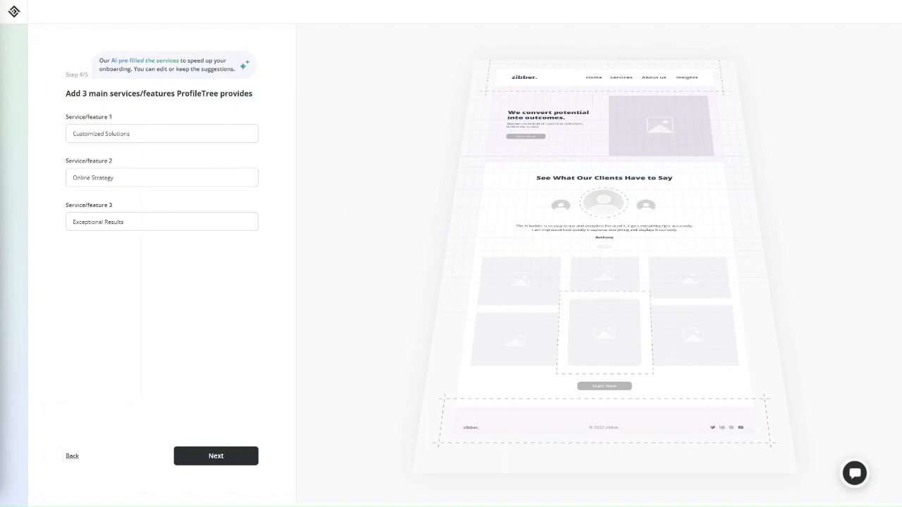
- Replace the three services with Web Design & Development, Digital Marketing Services, Content Marketing Services
triple_click(186, 138)
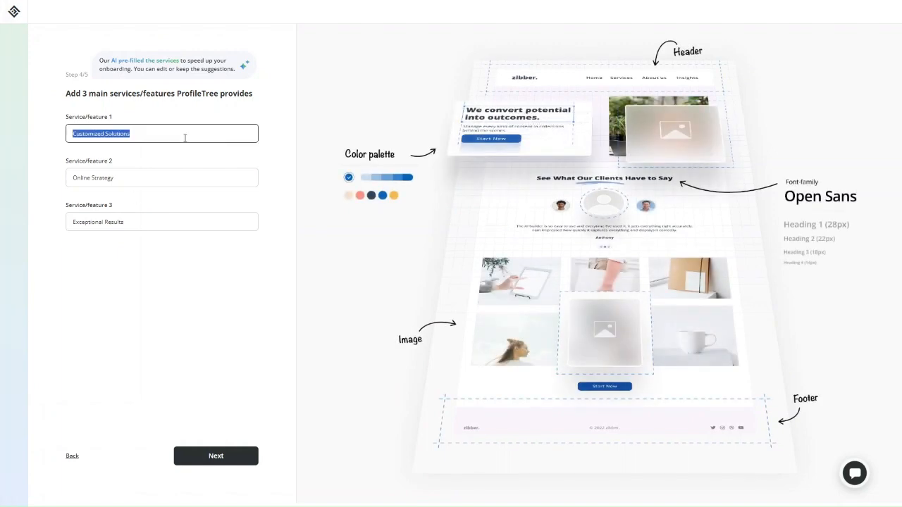
text(Web Design & Development)
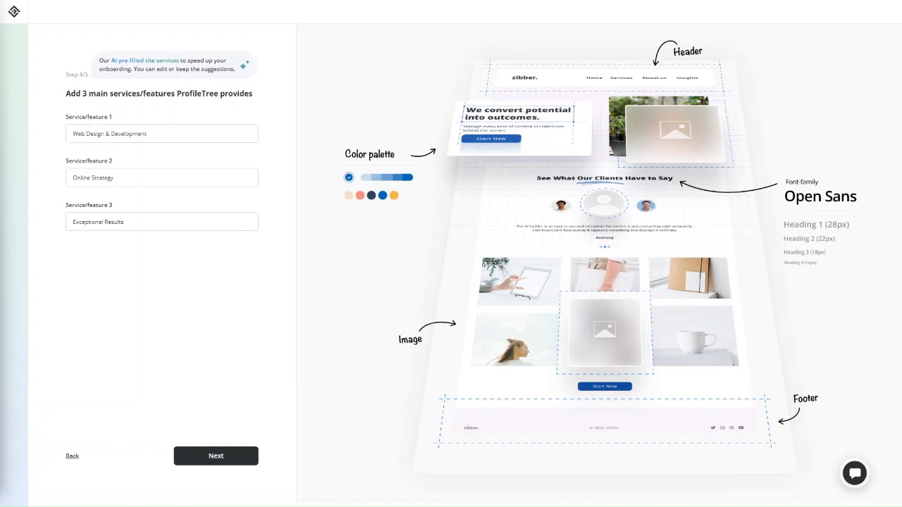
triple_click(205, 183)
text(Digital Marketing Services)
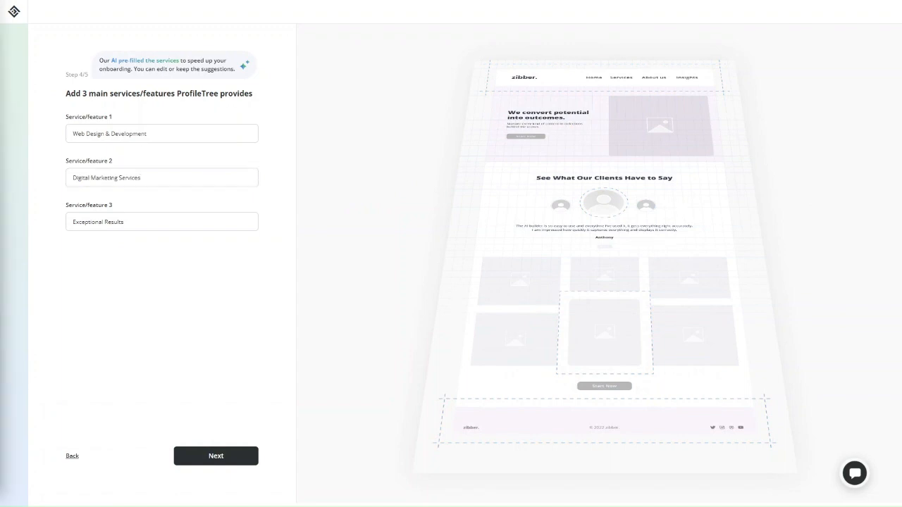
triple_click(150, 226)
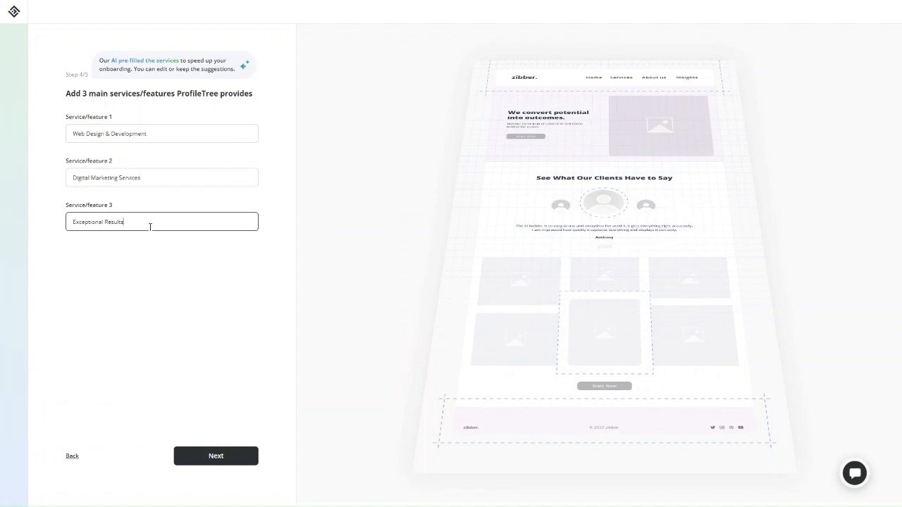
text(Content Marketing Services)
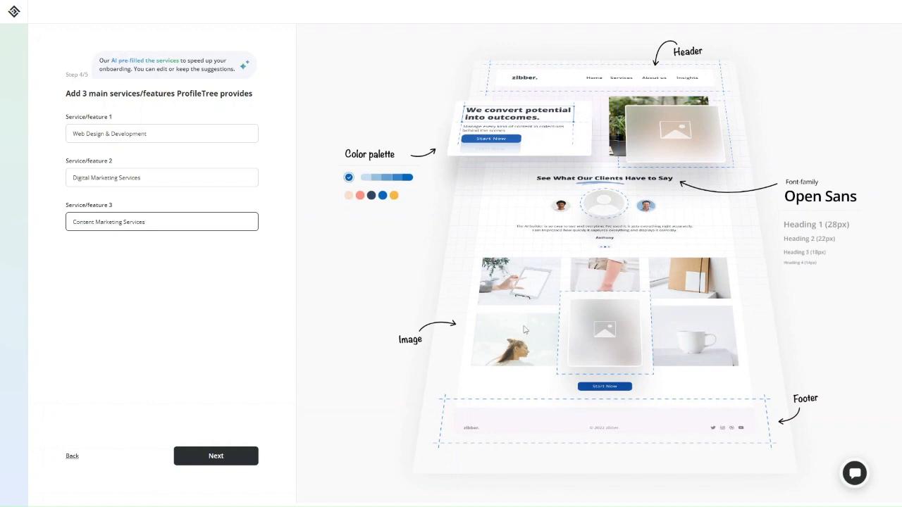
click(217, 454)
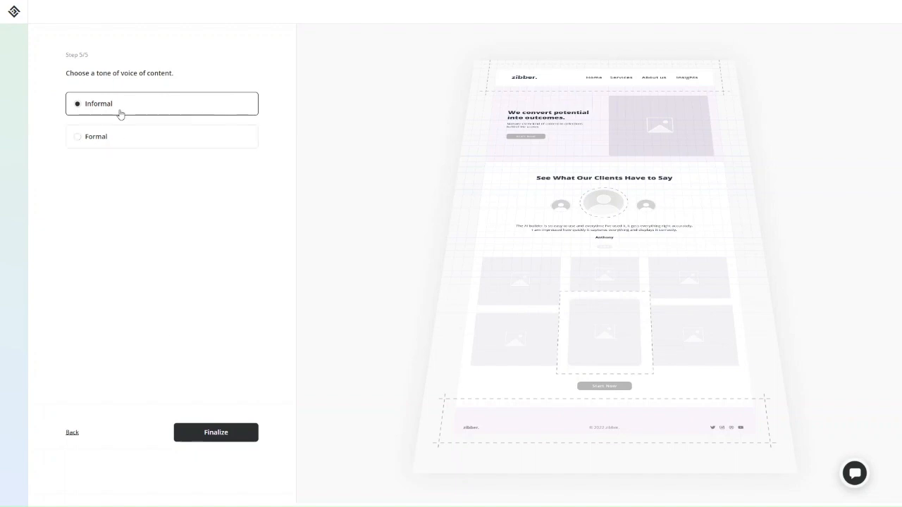
- Choose the Formal tone, finalize setup, and enter the sign-up email address
click(145, 148)
click(195, 438)
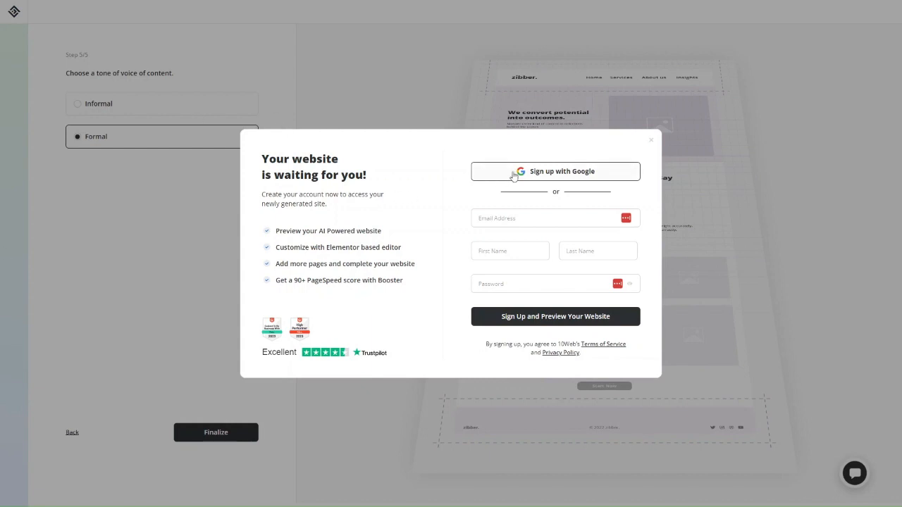
click(503, 219)
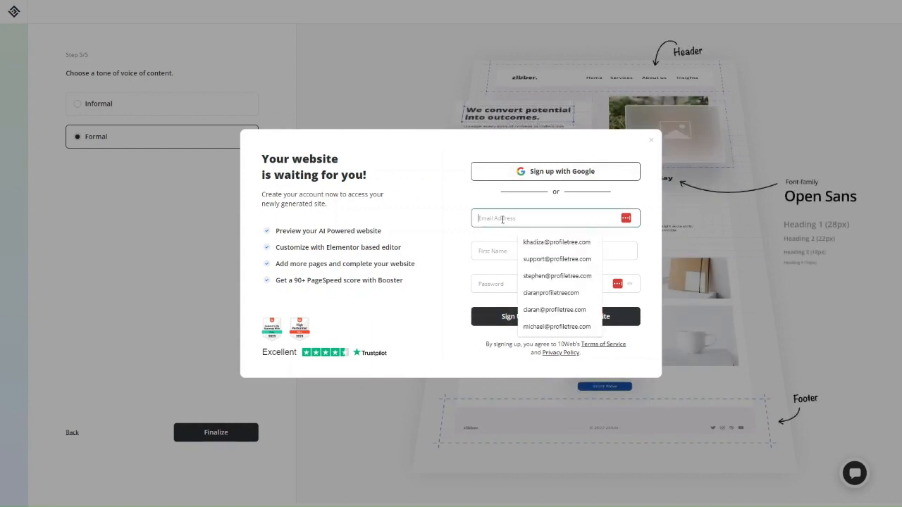
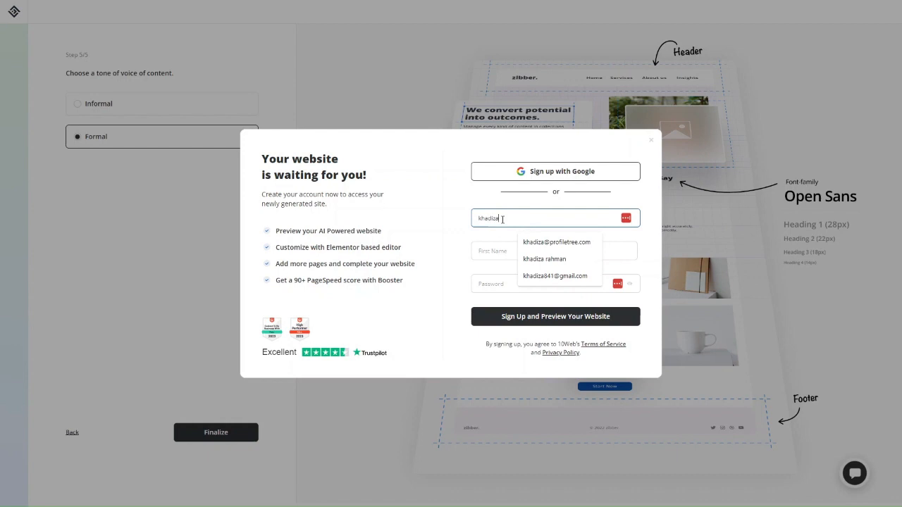
key(ctrl+a)
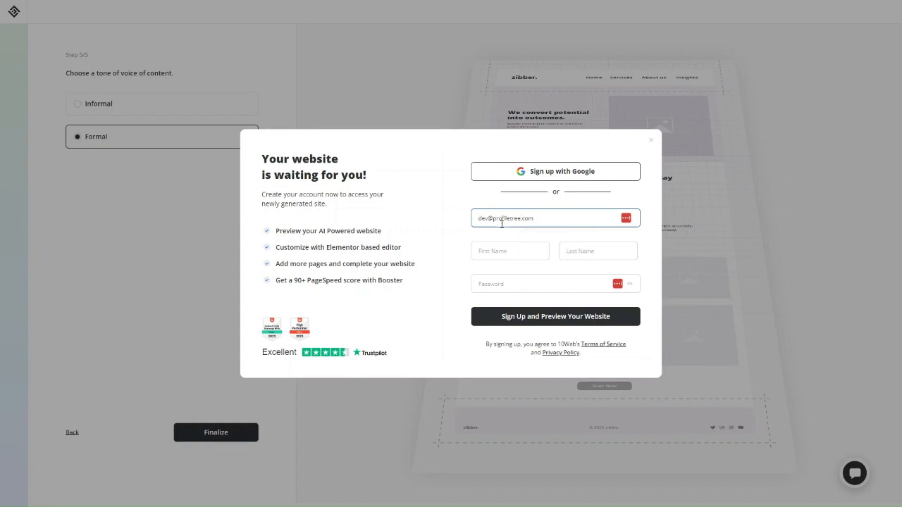
- Fill in the first name, last name and account password, then submit the sign-up
click(494, 249)
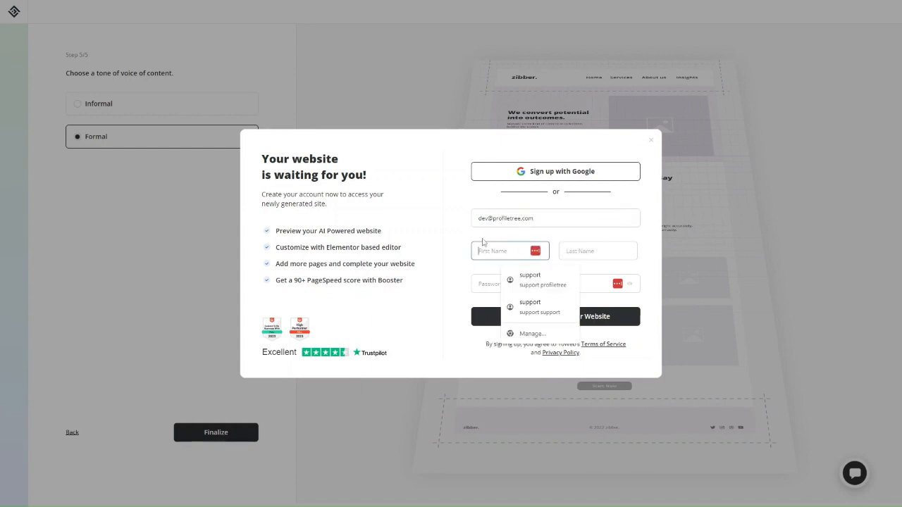
text(Dev)
key(Tab)
text(P)
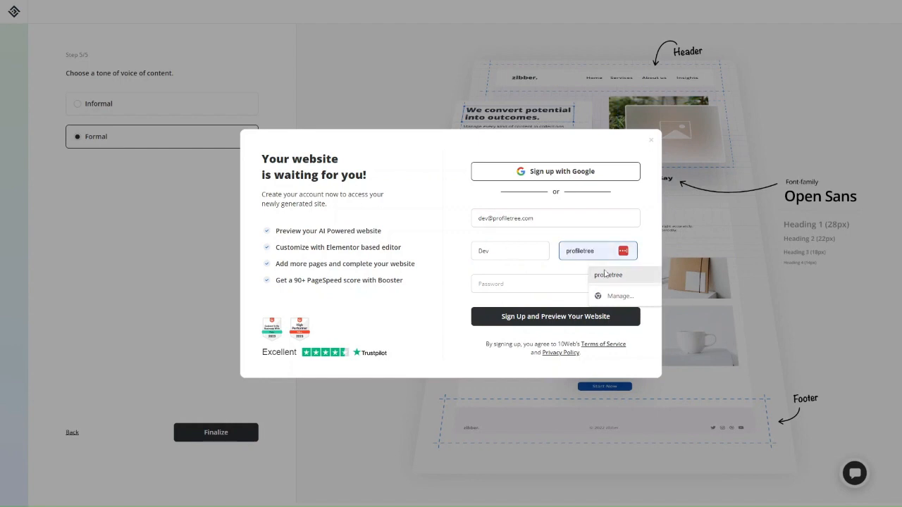
click(608, 275)
click(529, 285)
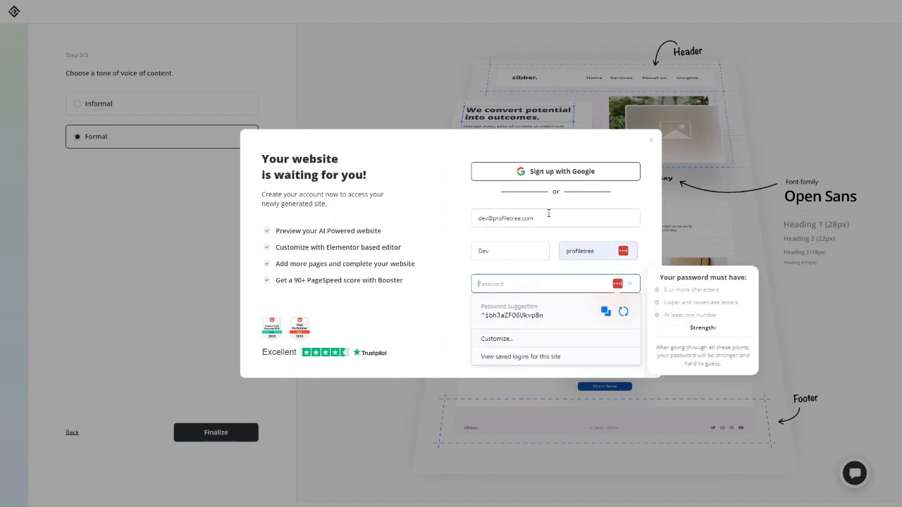
text(•)
key(BackSpace)
text(•)
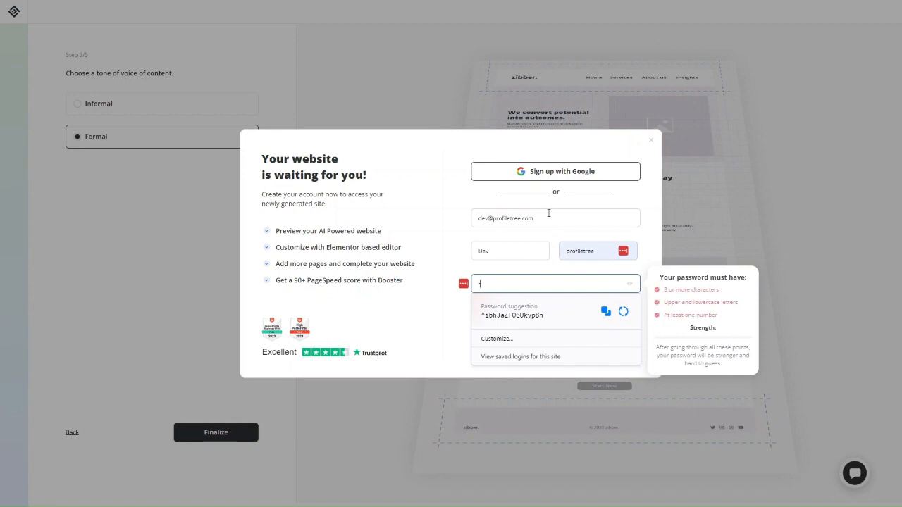
text(••••••)
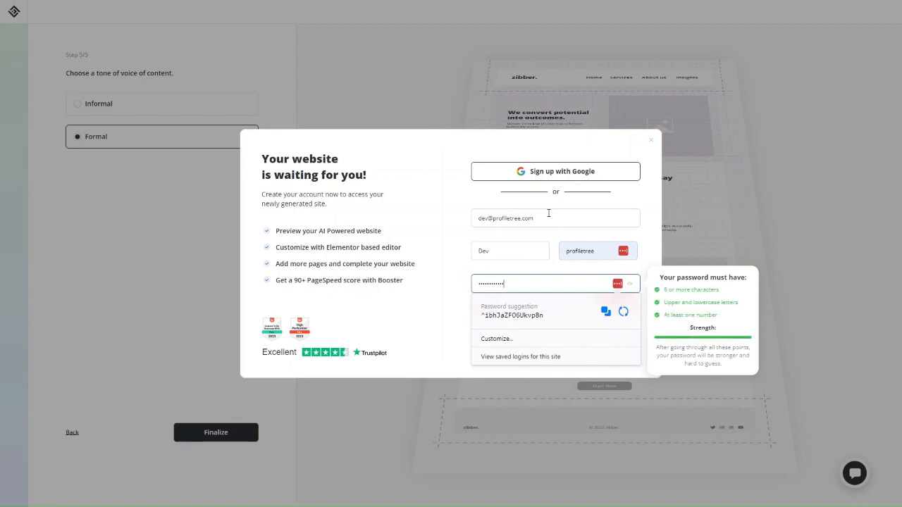
click(444, 305)
click(531, 322)
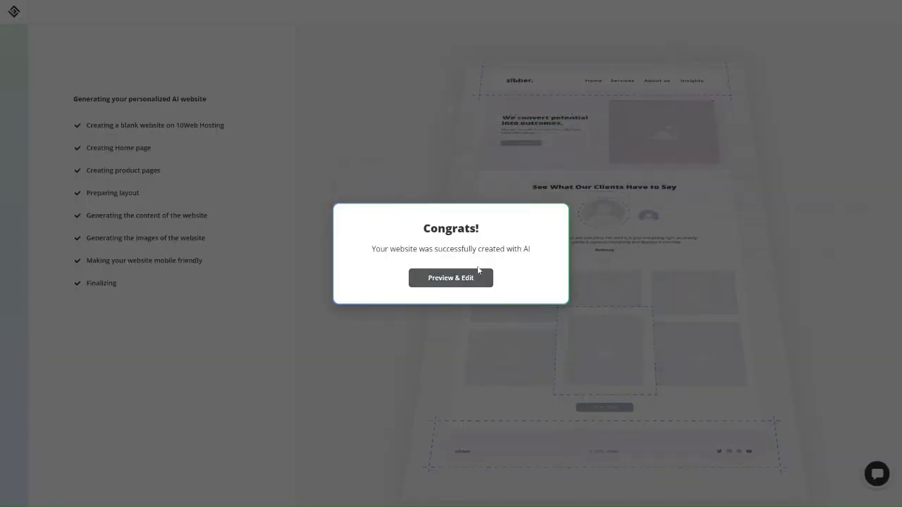
- Open the finished ProfileTree site with Preview & Edit
click(452, 282)
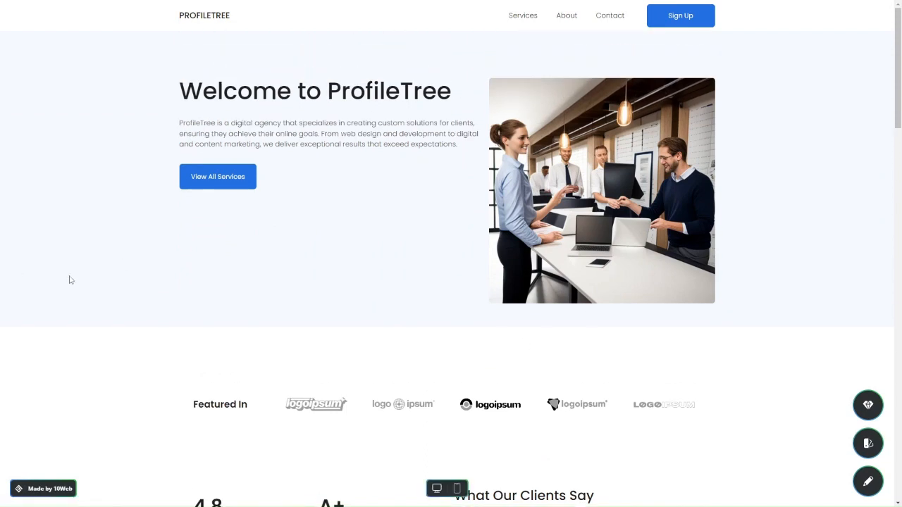
- Scroll through the generated homepage and open the Services page
scroll(297, 343, down, 6)
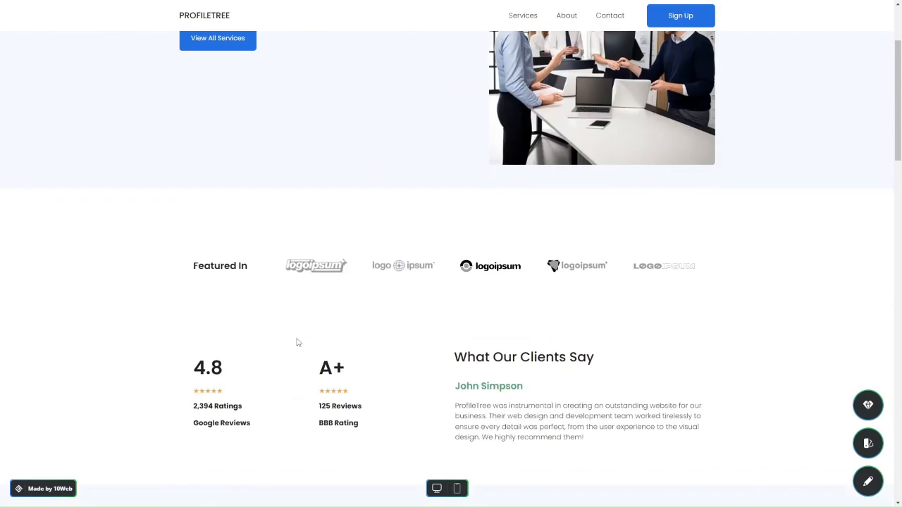
scroll(296, 343, down, 2)
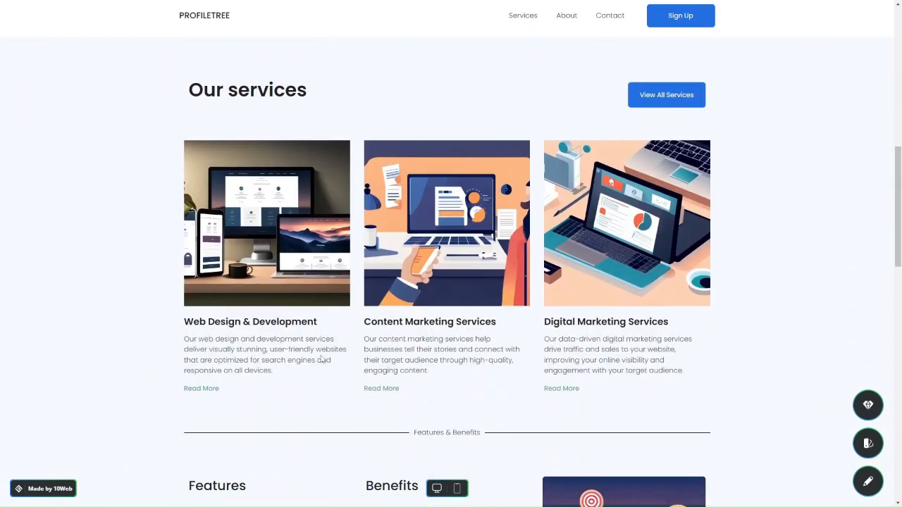
scroll(295, 351, down, 2)
scroll(295, 351, up, 10)
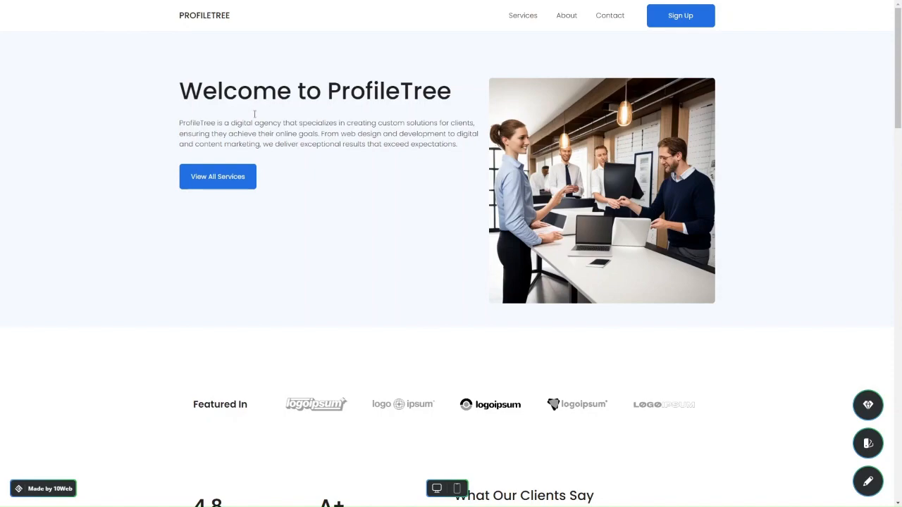
scroll(383, 249, down, 10)
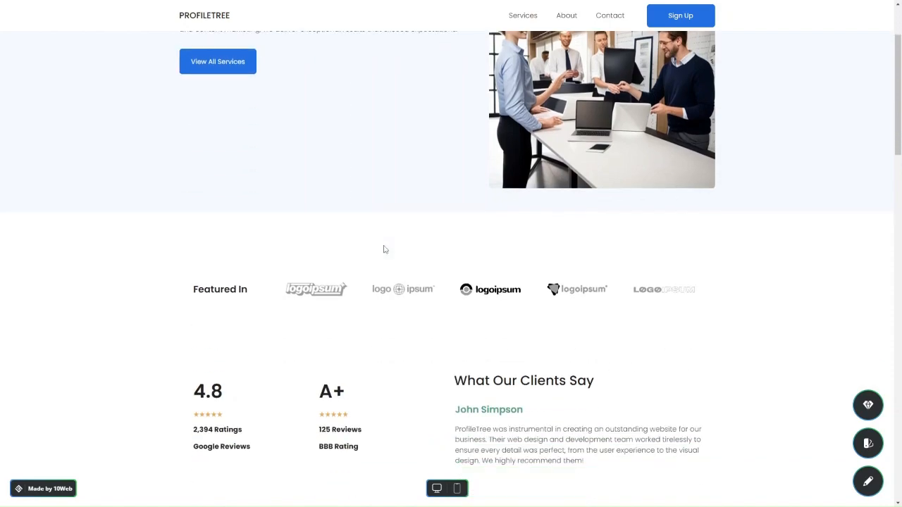
scroll(385, 250, up, 10)
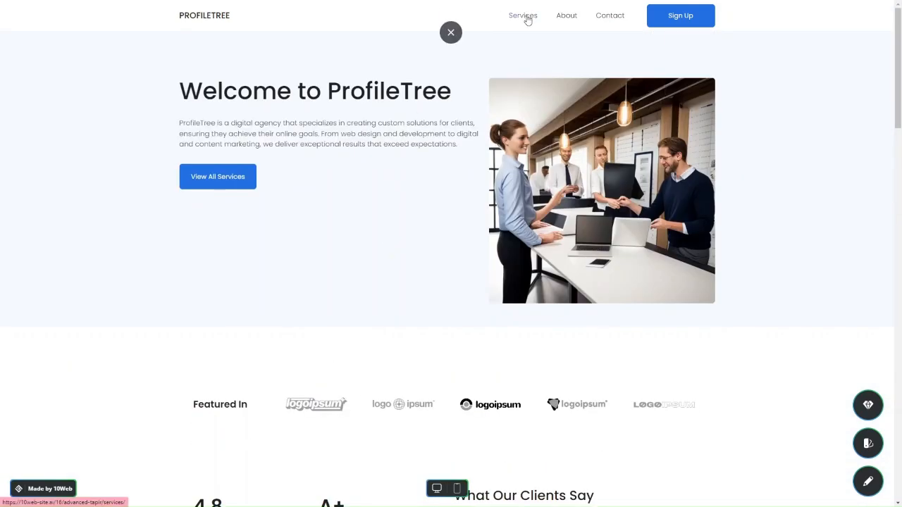
click(523, 15)
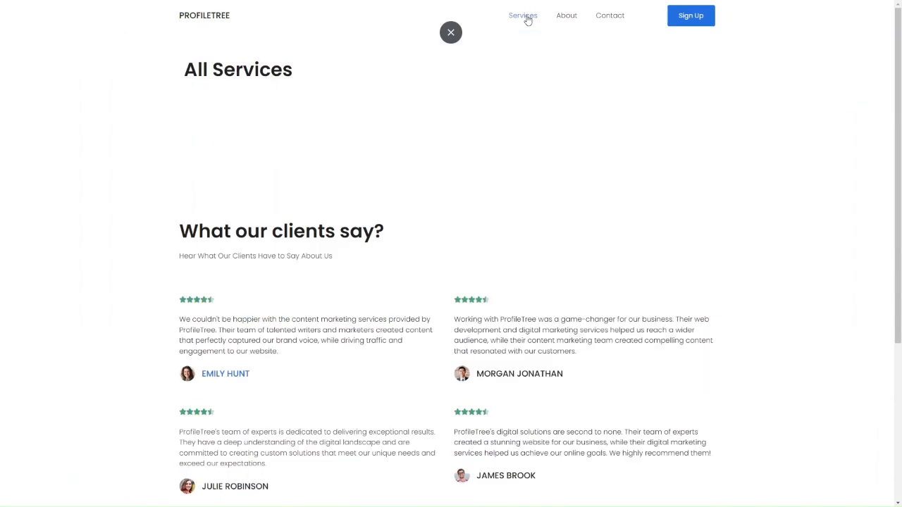
- Return to the ProfileTree homepage via the logo and scroll through it
click(224, 18)
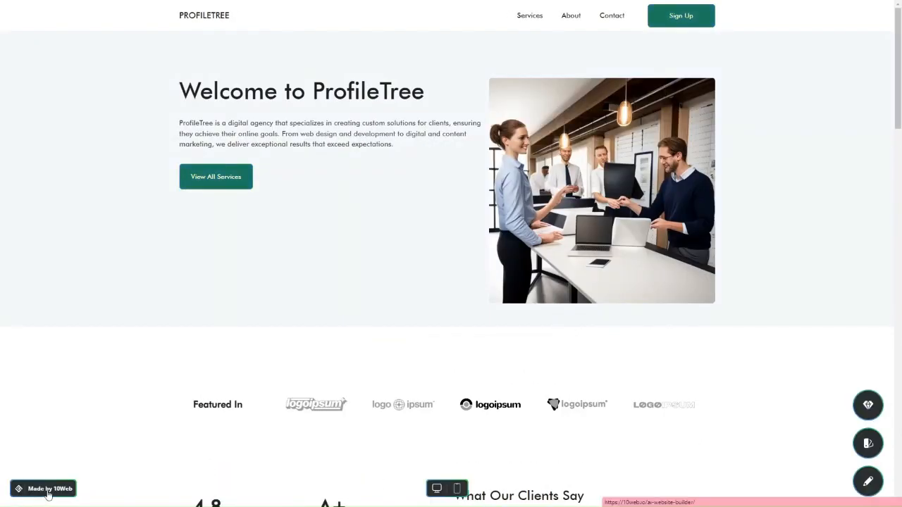
scroll(113, 472, down, 2)
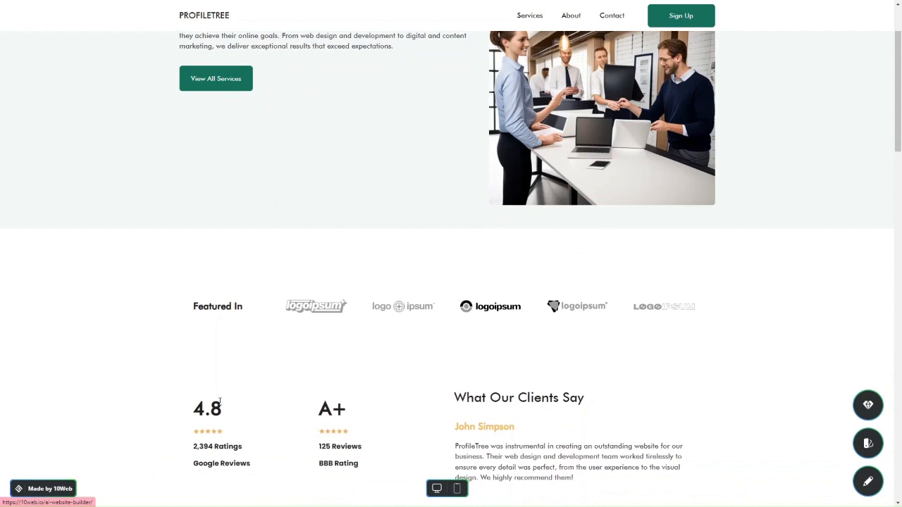
scroll(354, 391, down, 2)
scroll(356, 393, up, 4)
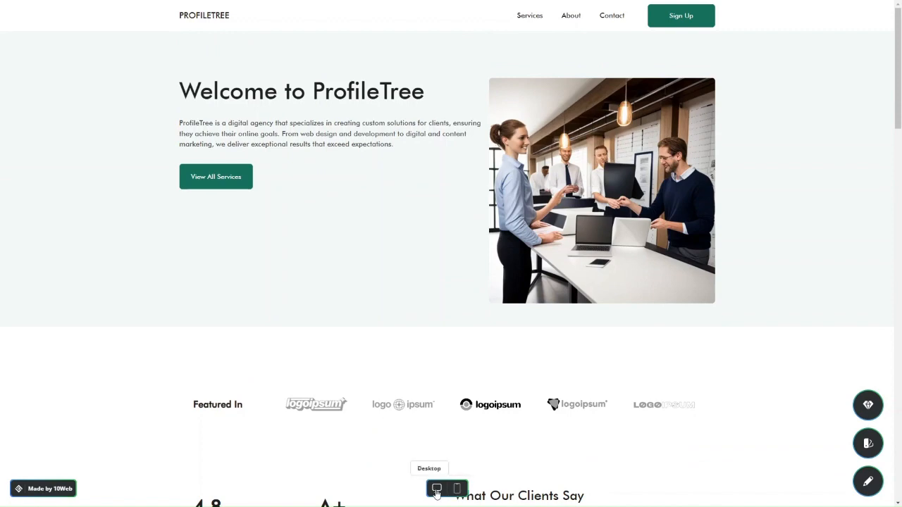
click(456, 491)
scroll(455, 297, down, 15)
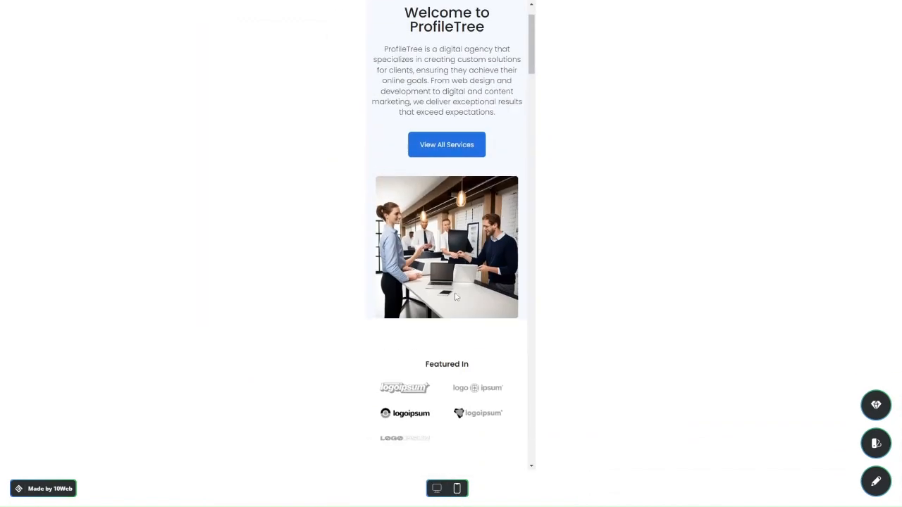
scroll(455, 297, down, 8)
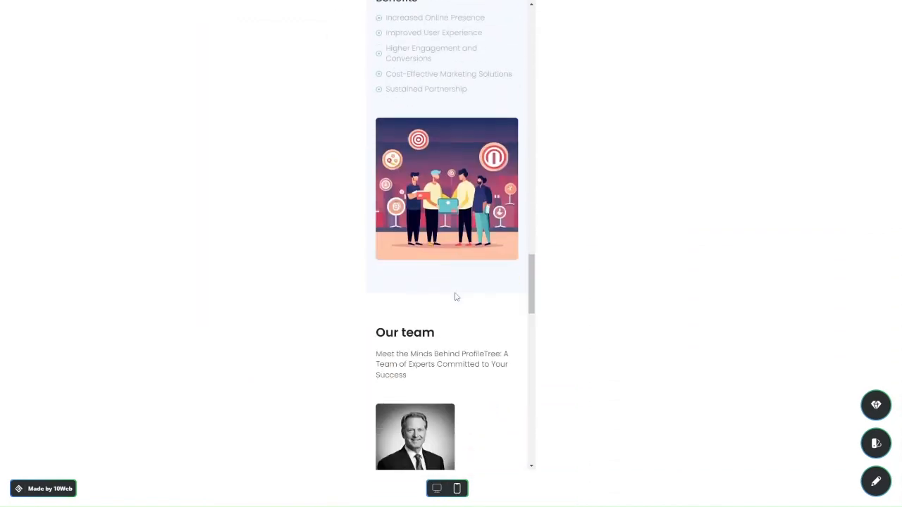
click(437, 490)
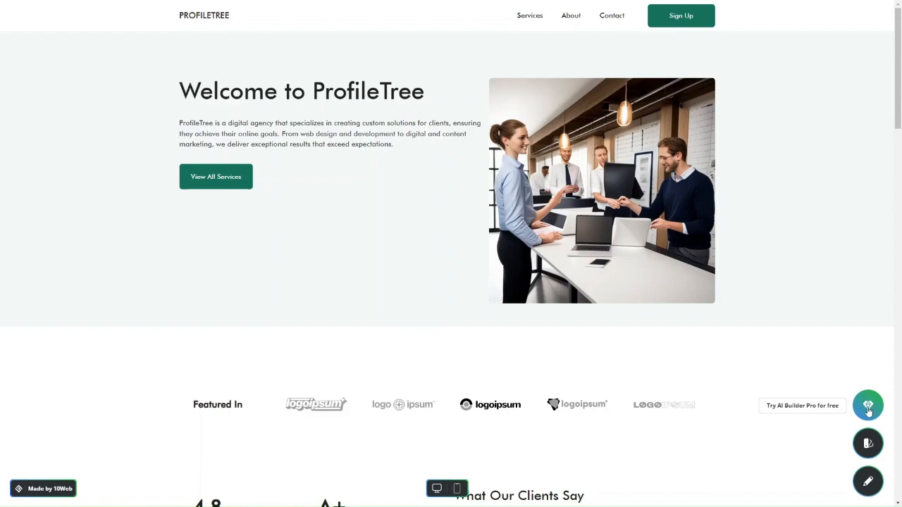
click(869, 406)
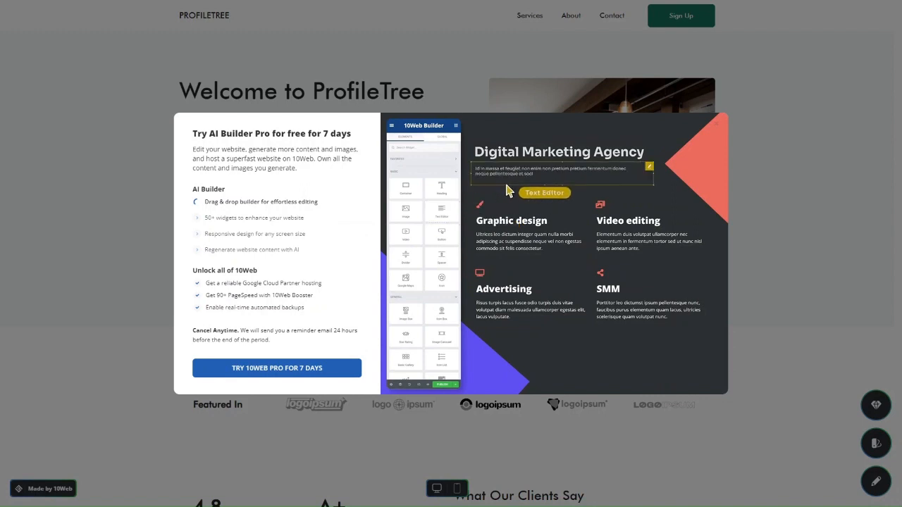
click(752, 210)
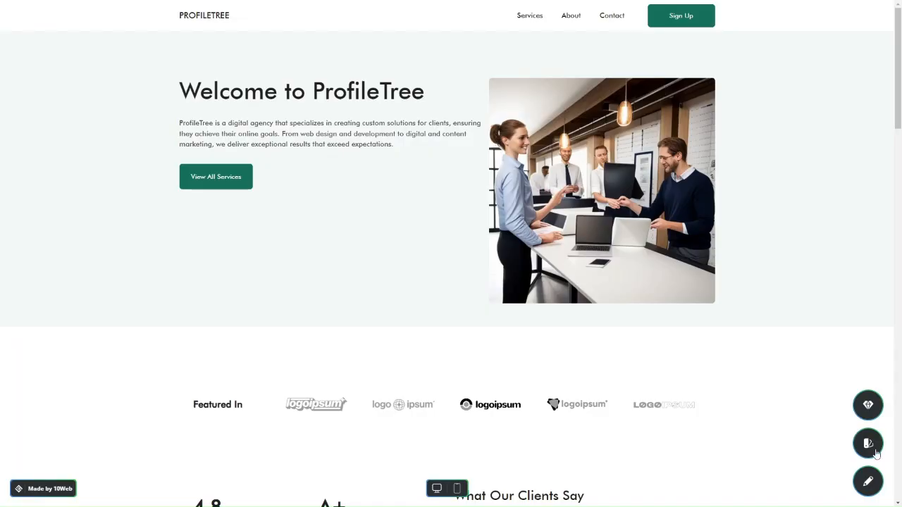
click(875, 448)
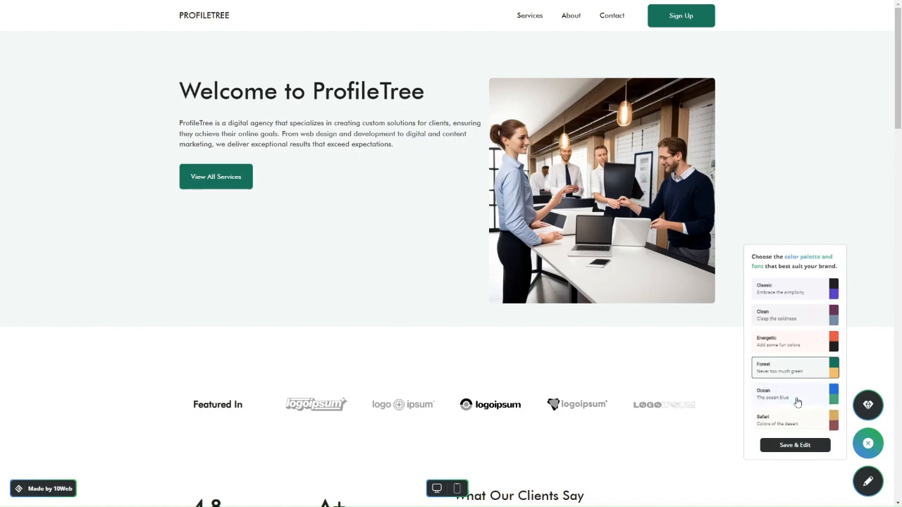
scroll(794, 354, down, 2)
scroll(792, 356, down, 1)
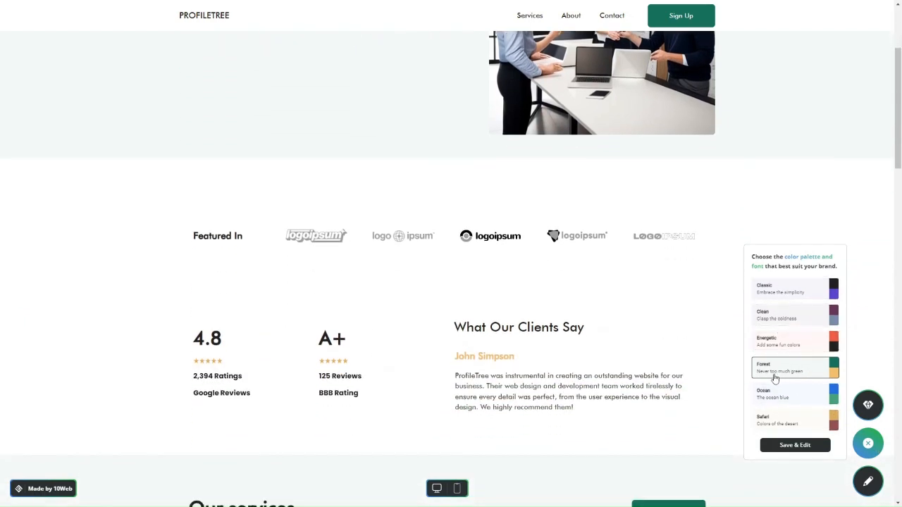
scroll(634, 404, down, 3)
scroll(528, 343, down, 5)
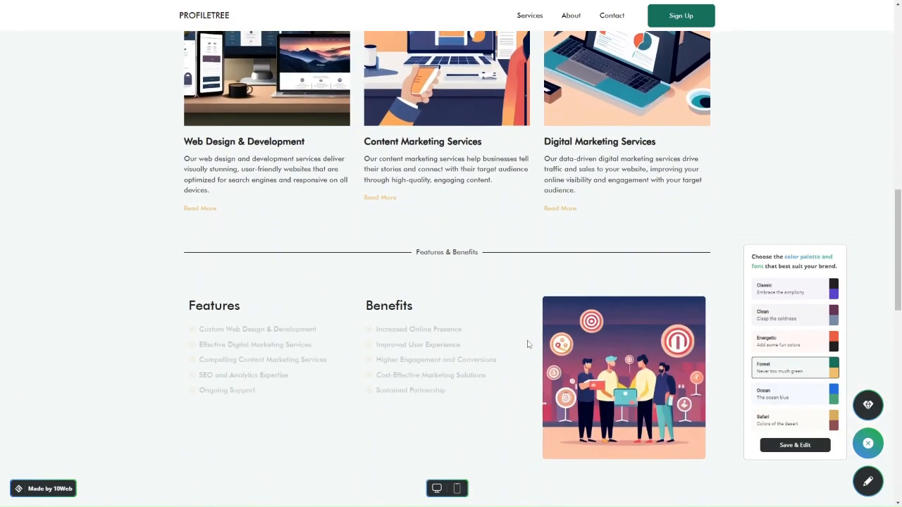
click(768, 314)
scroll(600, 280, up, 12)
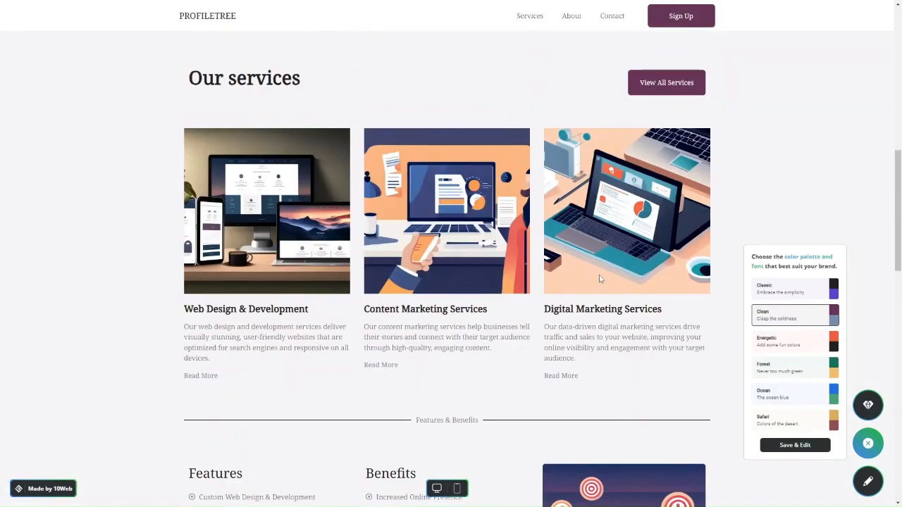
click(793, 290)
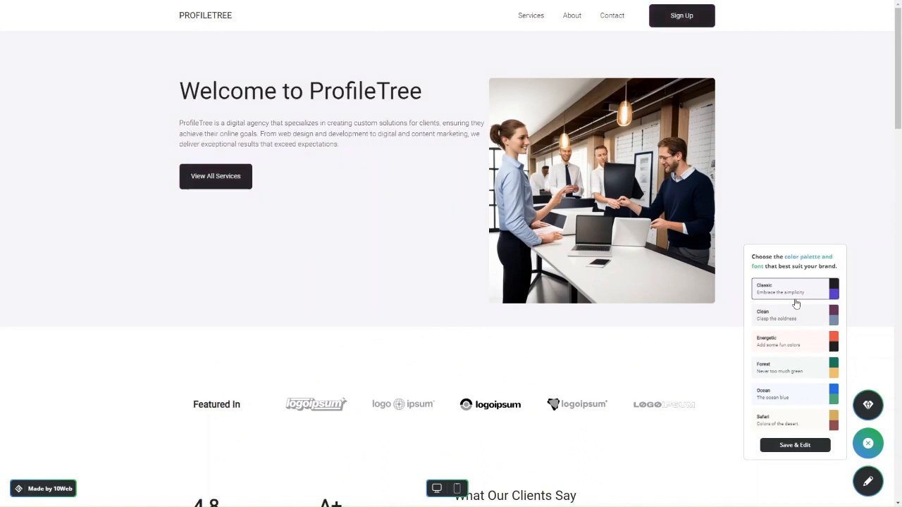
click(796, 388)
click(781, 369)
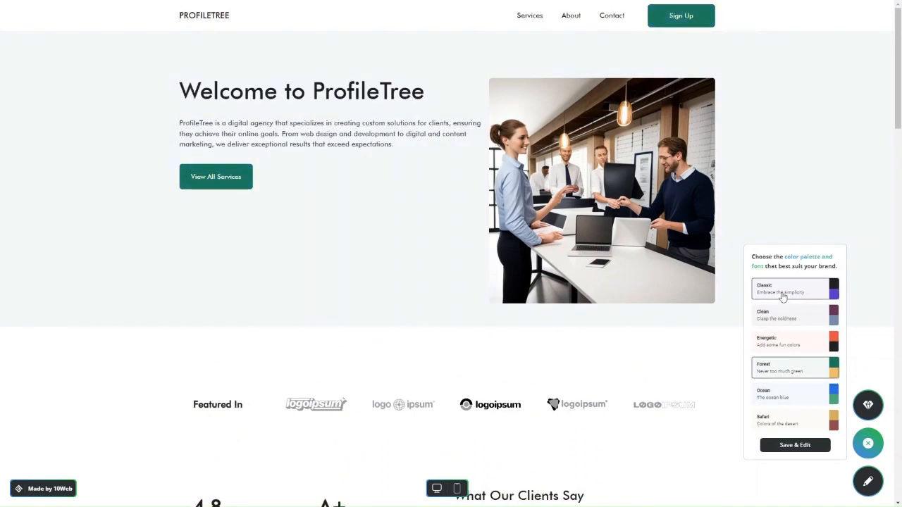
click(782, 298)
click(645, 356)
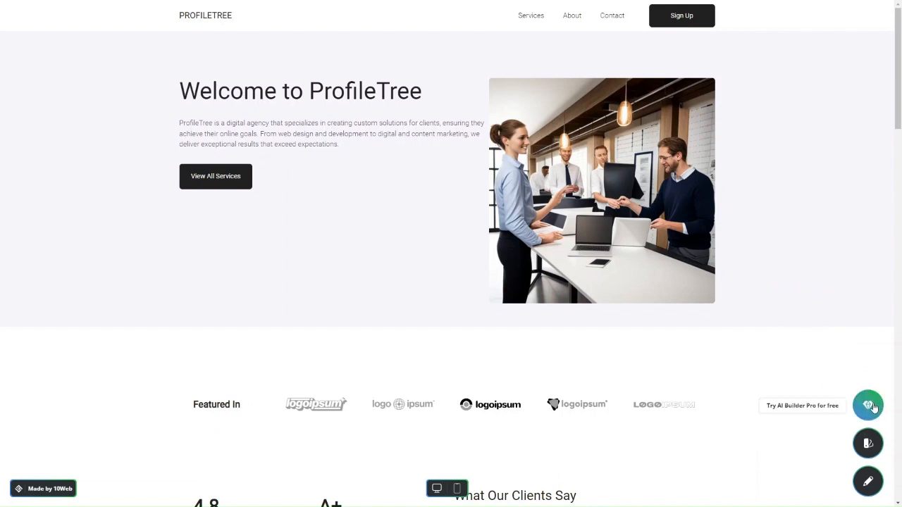
click(868, 443)
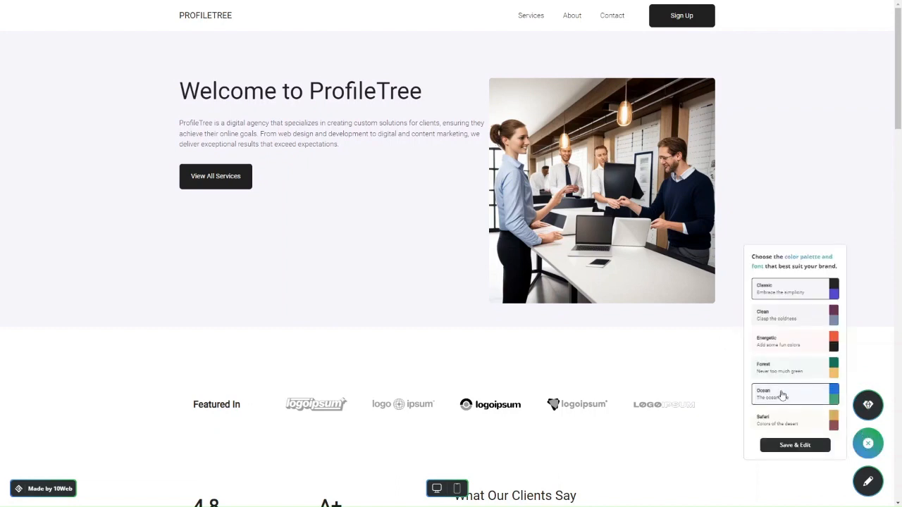
click(775, 381)
click(666, 395)
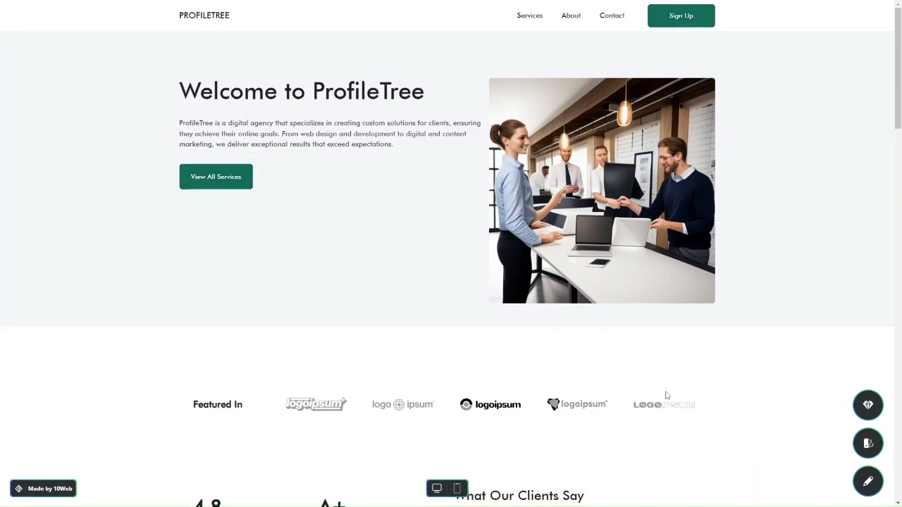
scroll(667, 392, down, 3)
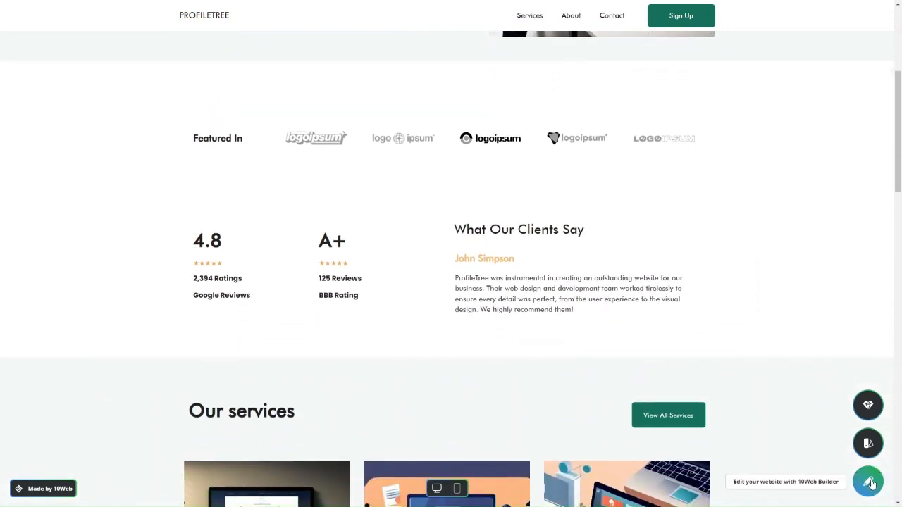
- Open the homepage in the 10Web Builder editor and drag a widget from Elements onto the hero
click(870, 483)
scroll(75, 237, down, 3)
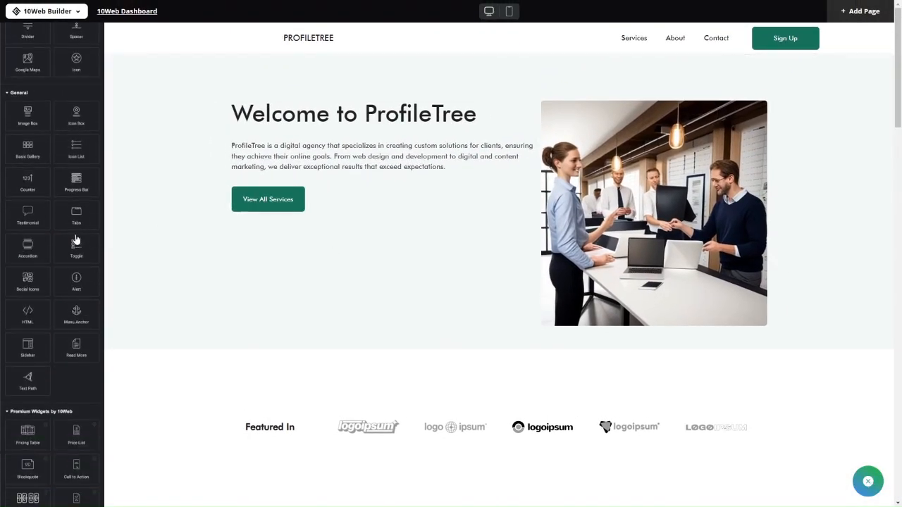
scroll(76, 240, down, 1)
scroll(76, 240, up, 4)
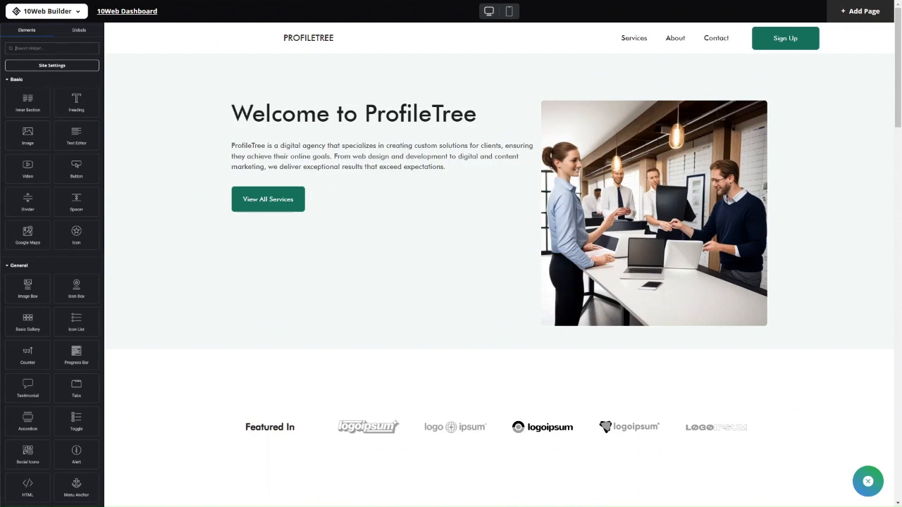
scroll(85, 250, down, 10)
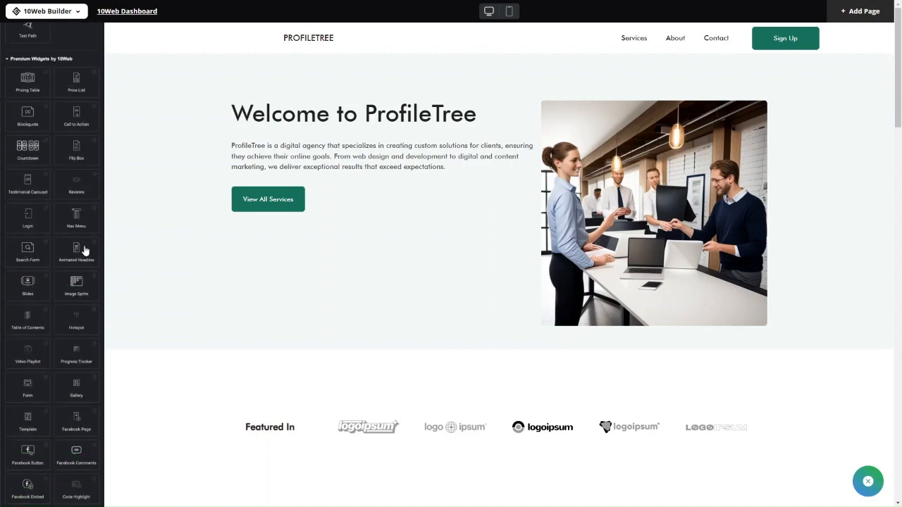
scroll(85, 250, up, 10)
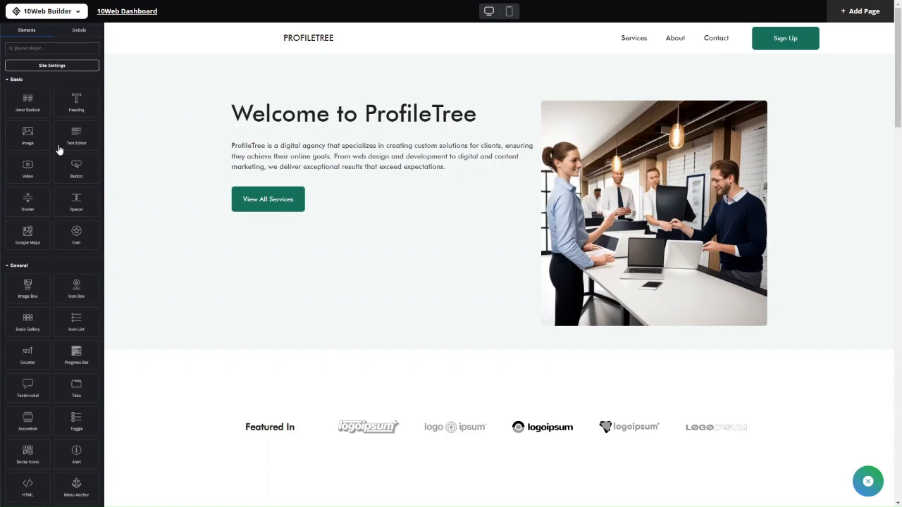
drag(76, 216, 279, 124)
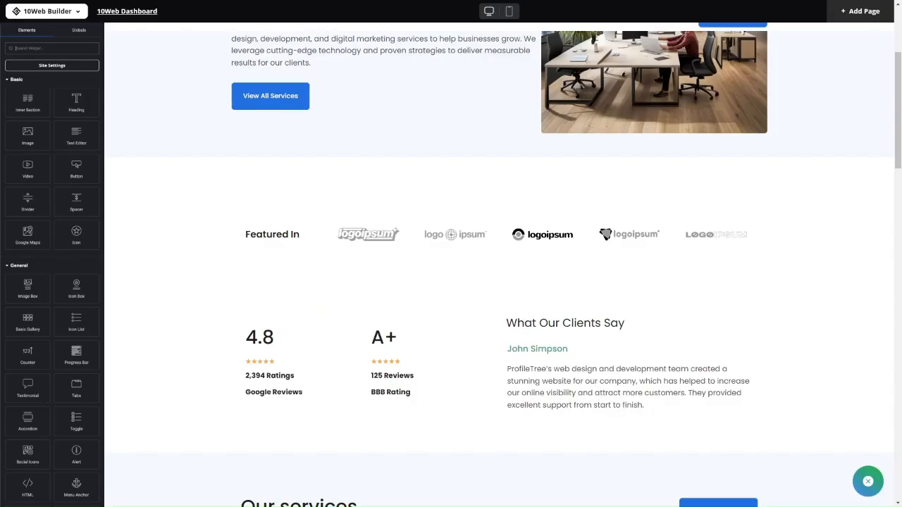
- Scroll the canvas from the 'Digital Marketing Agency for Your Success' hero down to Our services
scroll(50, 353, down, 2)
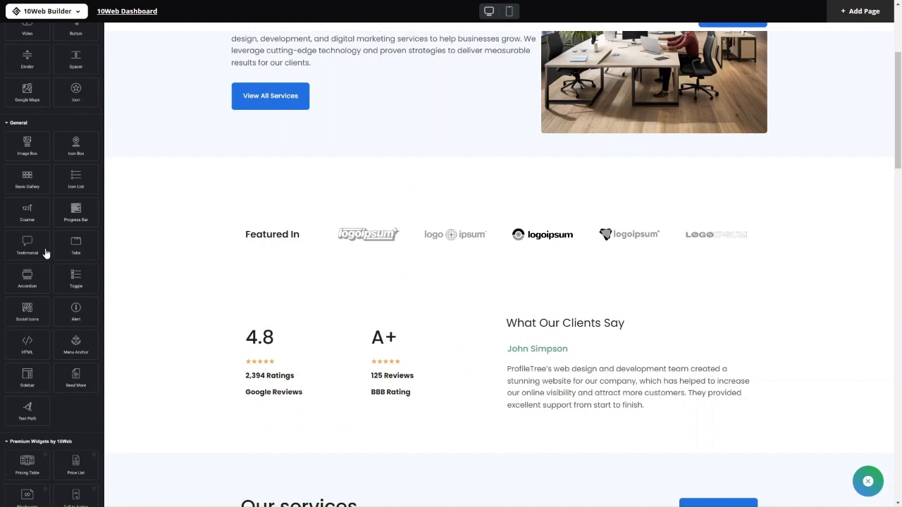
scroll(46, 253, up, 1)
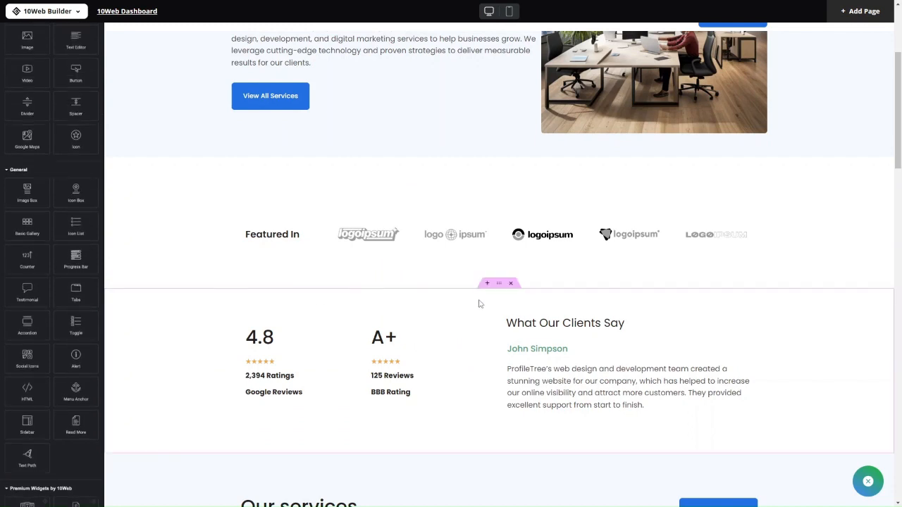
scroll(480, 303, up, 3)
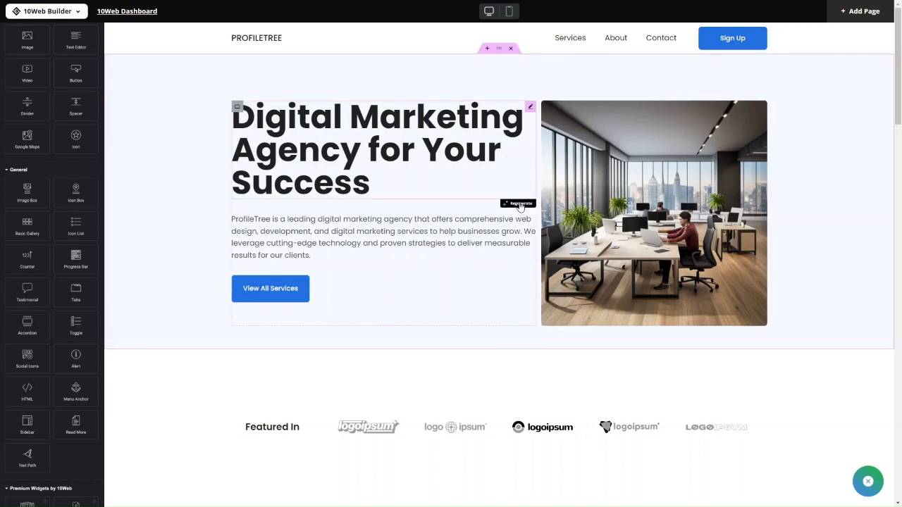
scroll(516, 267, down, 1)
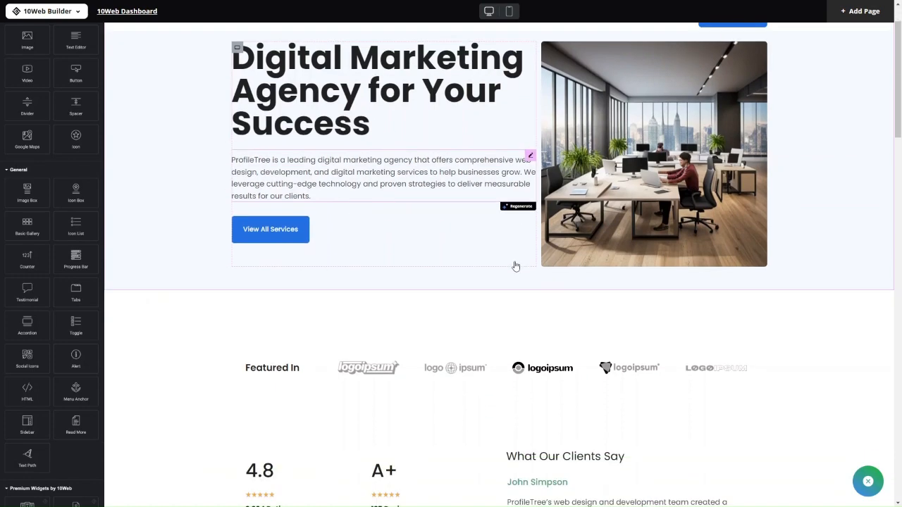
scroll(622, 207, up, 1)
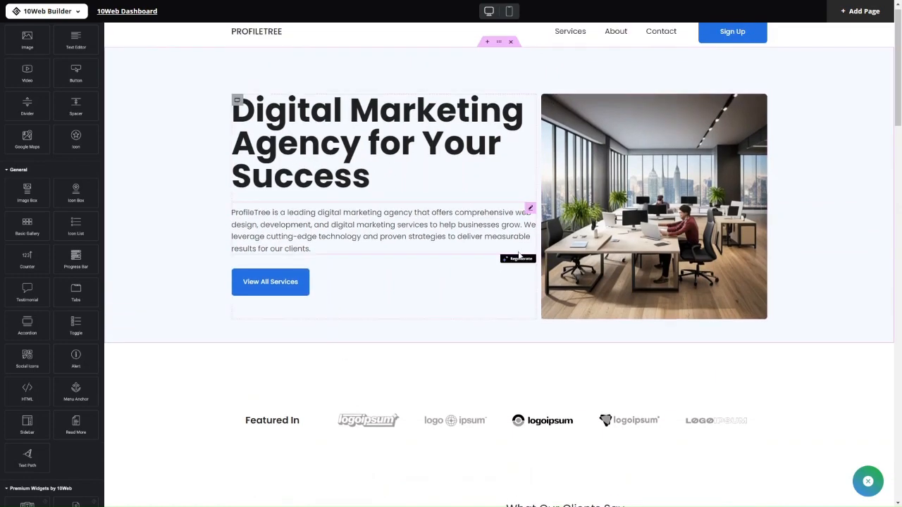
scroll(519, 255, down, 7)
scroll(518, 255, down, 3)
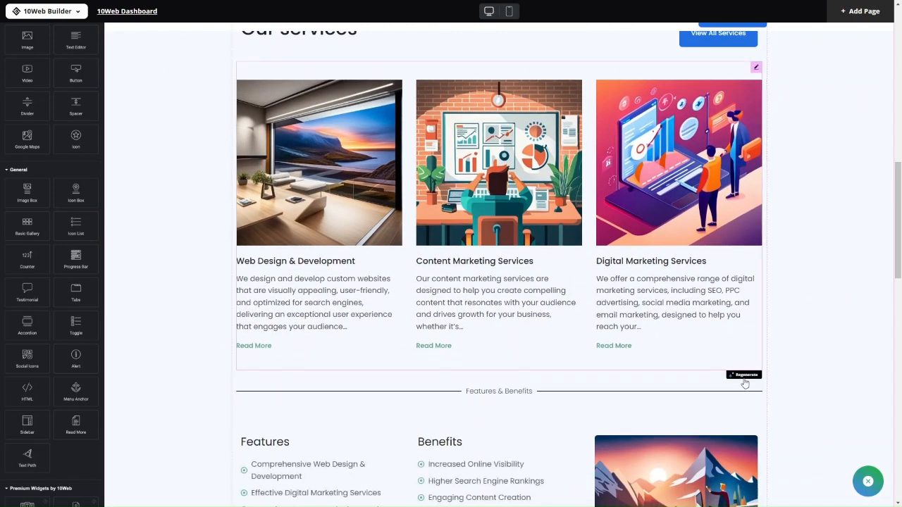
- Request an AI rewrite of the services section text in a Playful tone
click(741, 376)
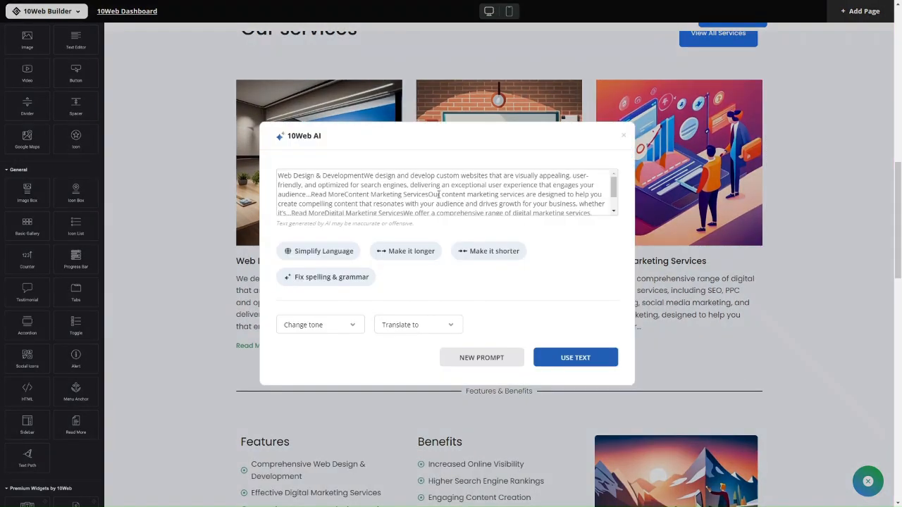
scroll(438, 193, down, 1)
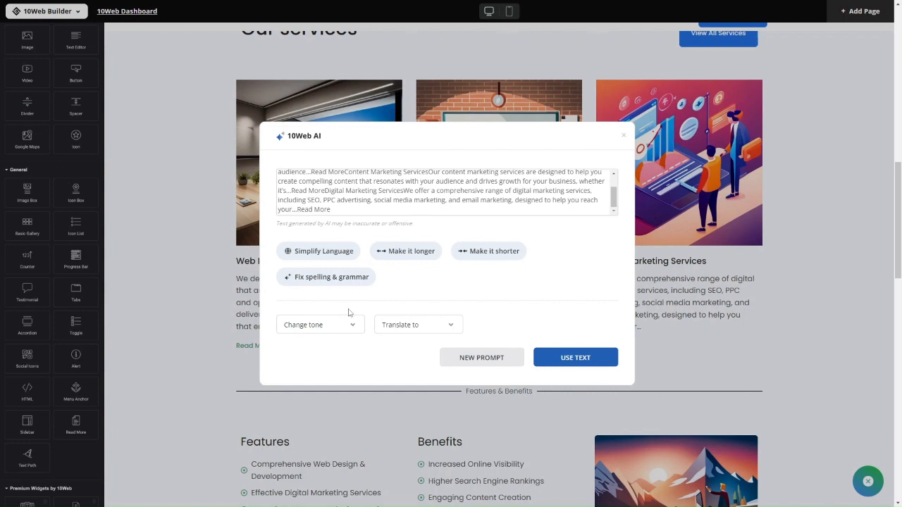
click(341, 329)
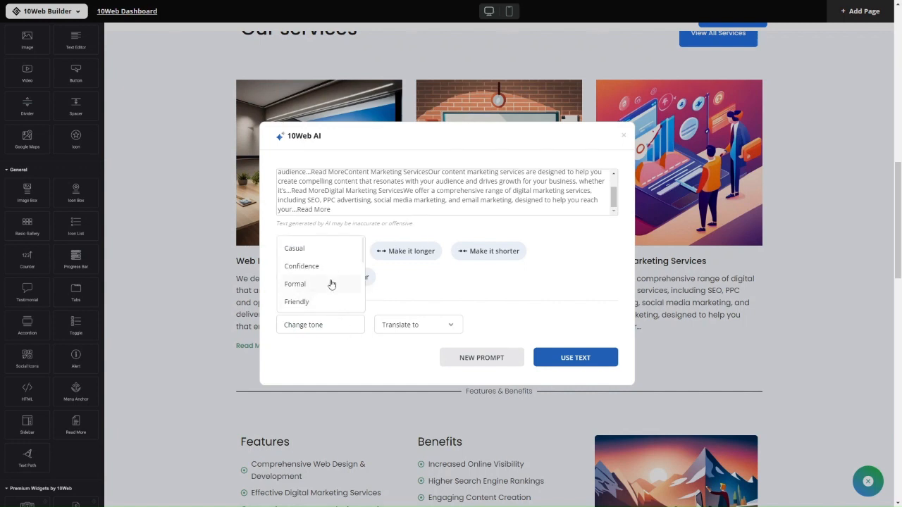
scroll(332, 284, down, 2)
click(431, 290)
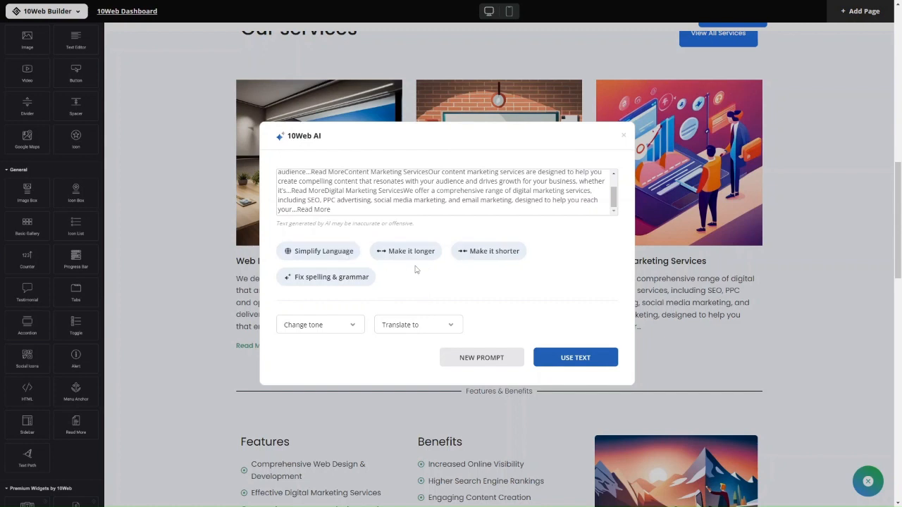
click(312, 327)
scroll(318, 296, down, 3)
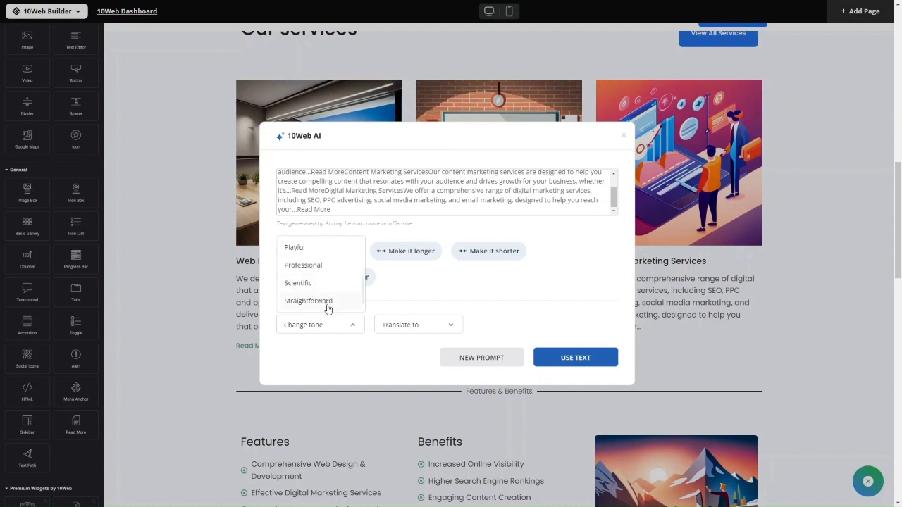
click(314, 249)
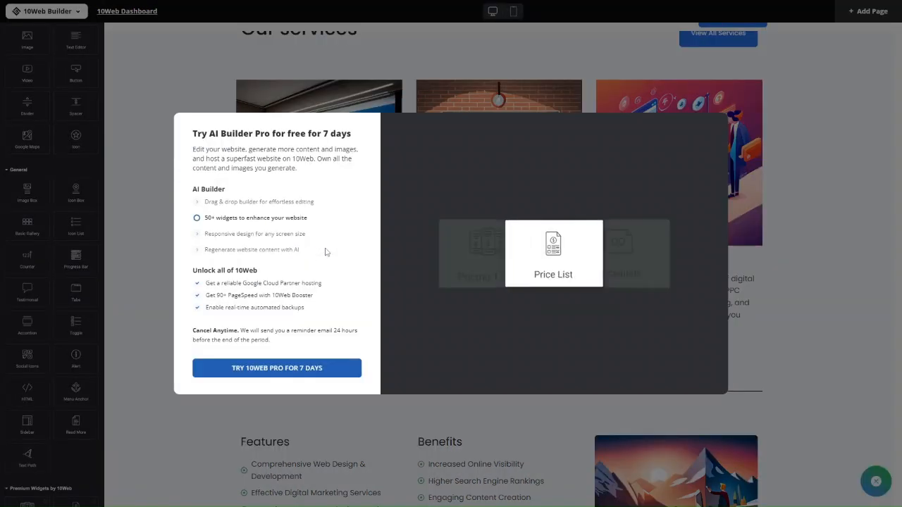
- Dismiss the AI Builder Pro upsell and scroll the pricing page toward Common Questions
key(Escape)
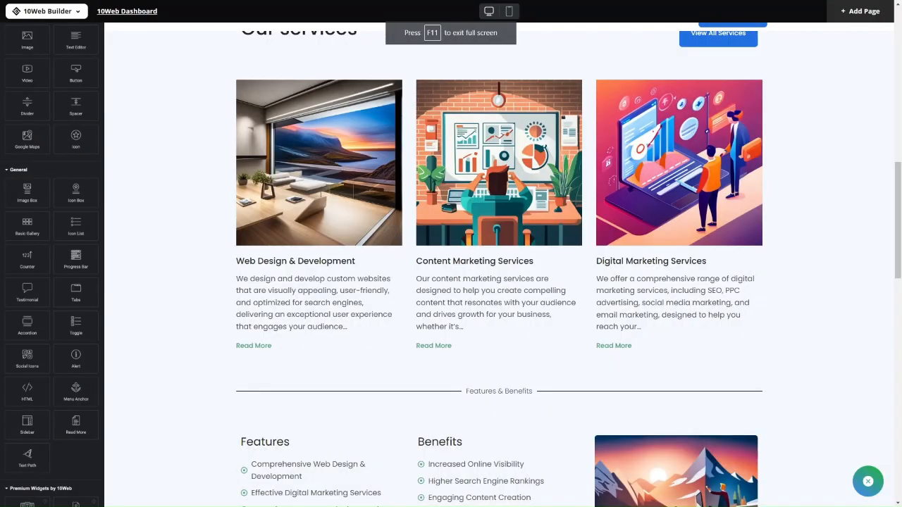
scroll(279, 284, down, 5)
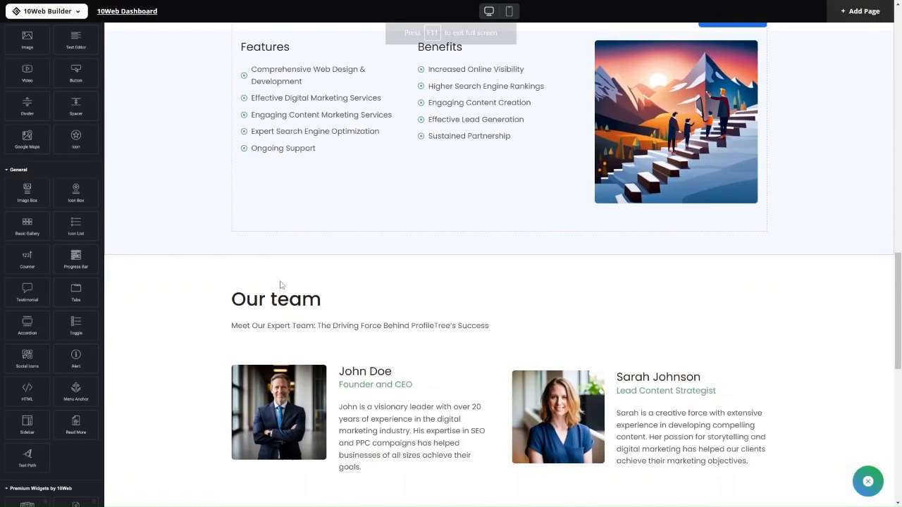
scroll(280, 284, down, 6)
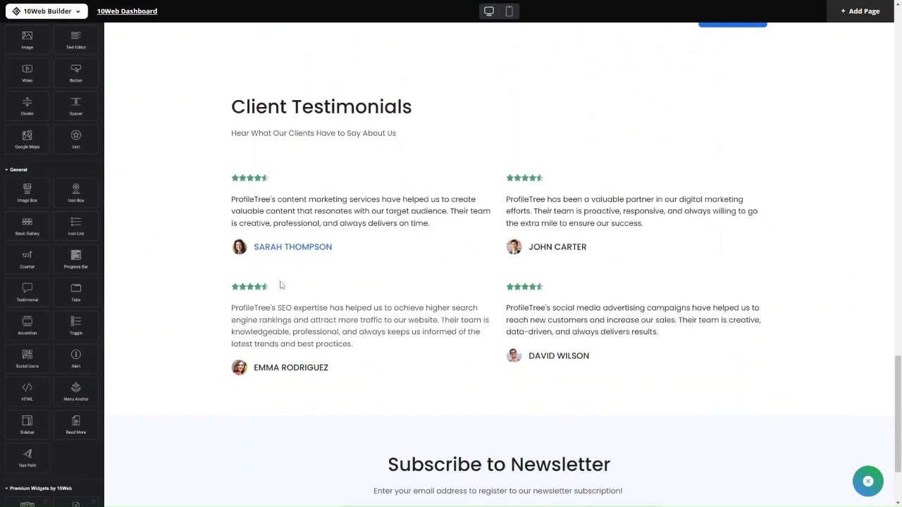
scroll(280, 284, up, 20)
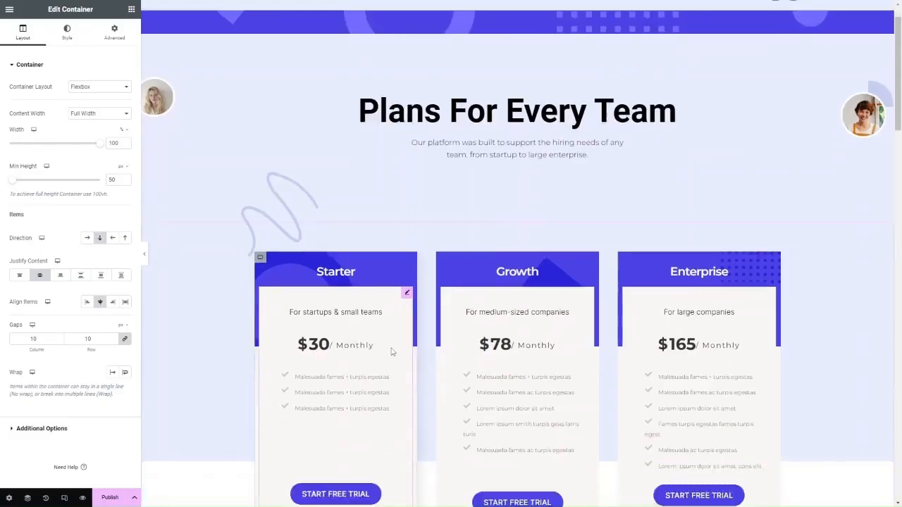
scroll(392, 352, down, 7)
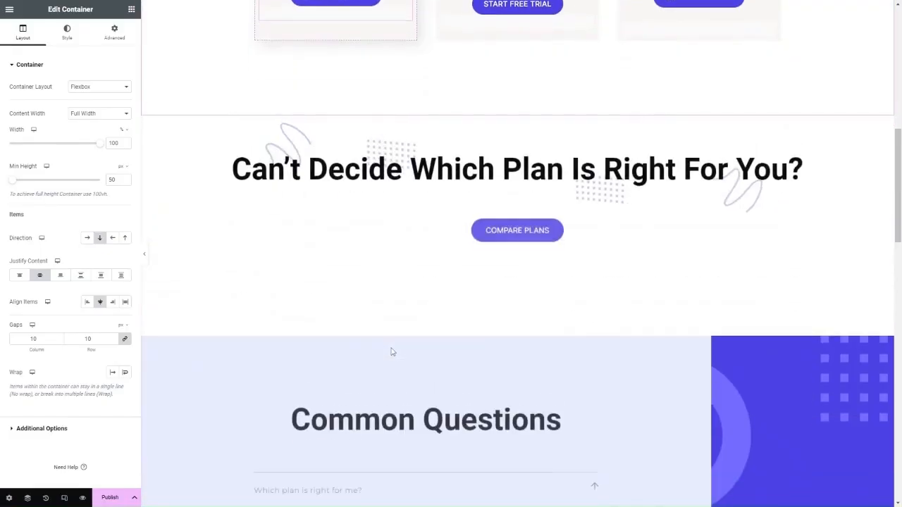
- Select the Common Questions heading and expand its Advanced > Custom CSS section
scroll(393, 353, down, 2)
scroll(393, 351, down, 3)
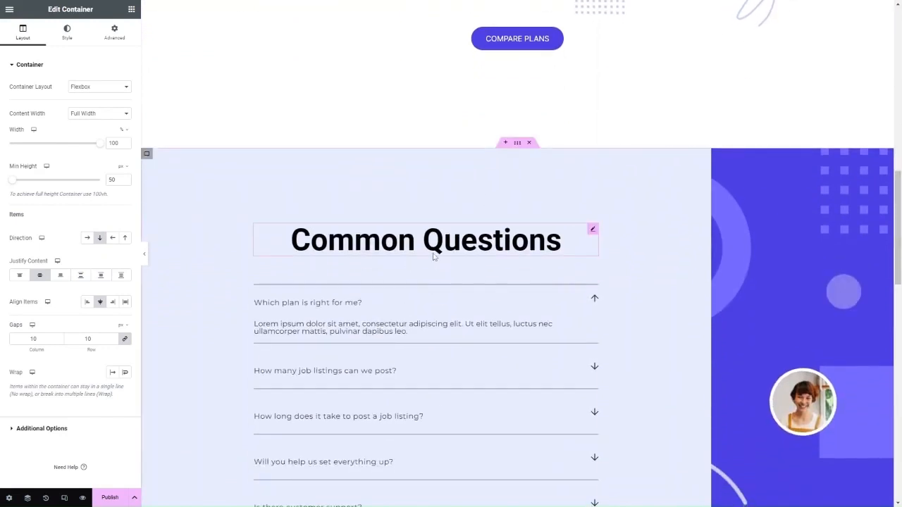
click(403, 247)
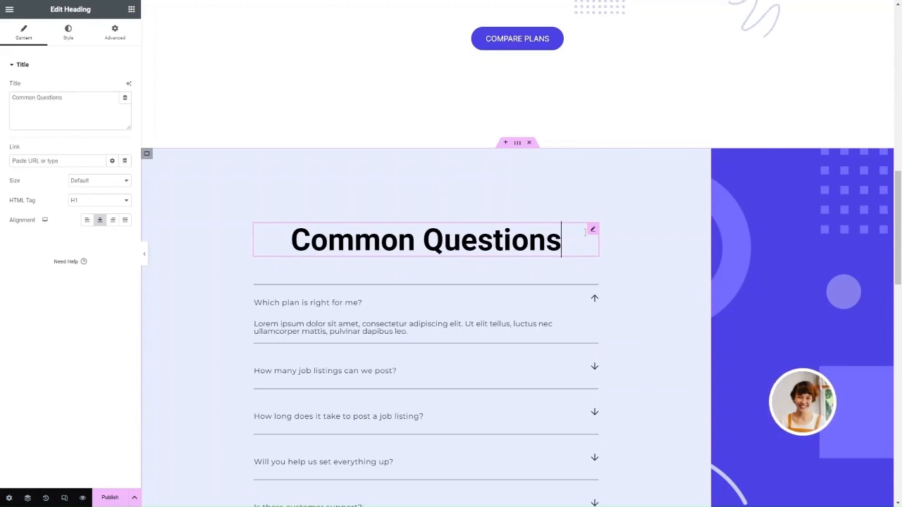
click(119, 35)
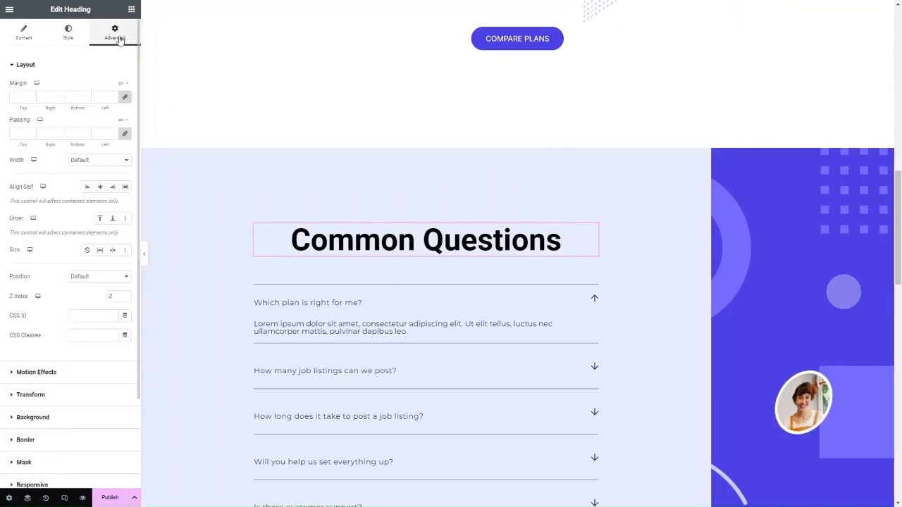
scroll(83, 357, down, 3)
click(51, 423)
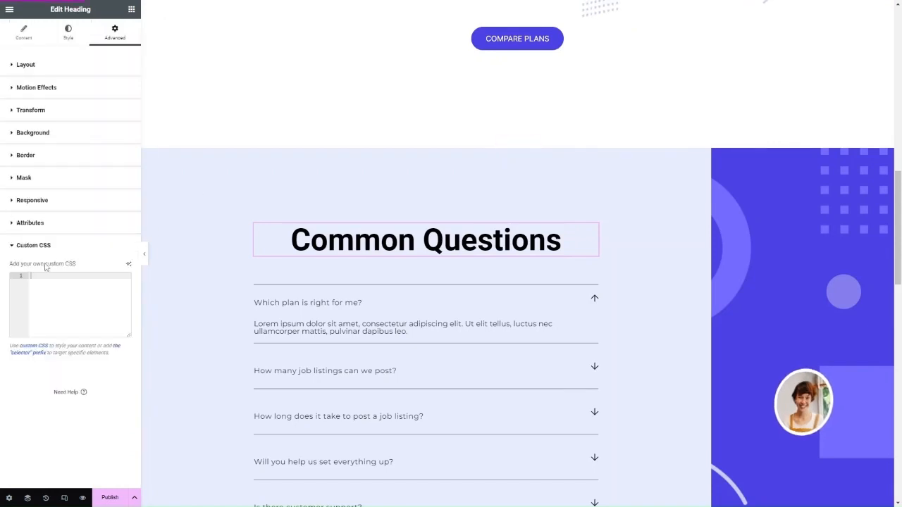
- Launch Edit with AI for the Common Questions heading's custom CSS
click(129, 266)
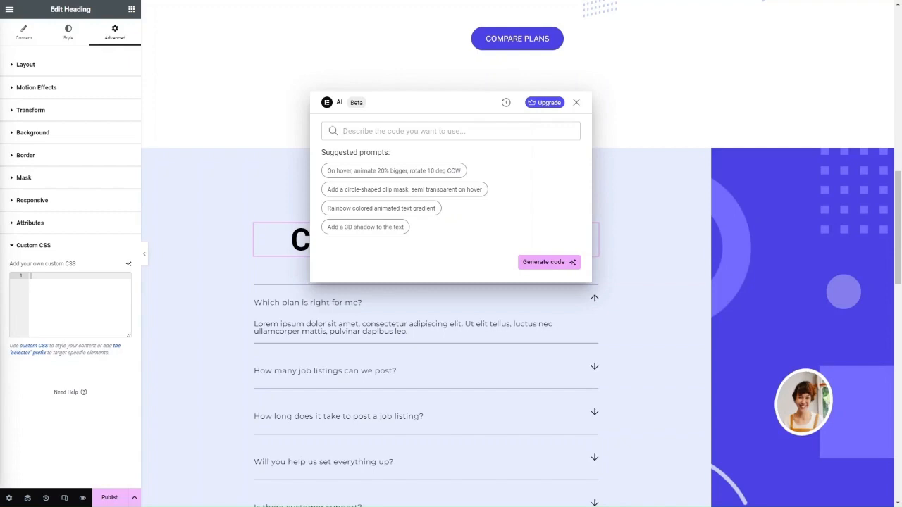
- Generate CSS from 'Add 3d Shadow to text' and insert the 1px 1px 1px #000 text shadow
click(406, 133)
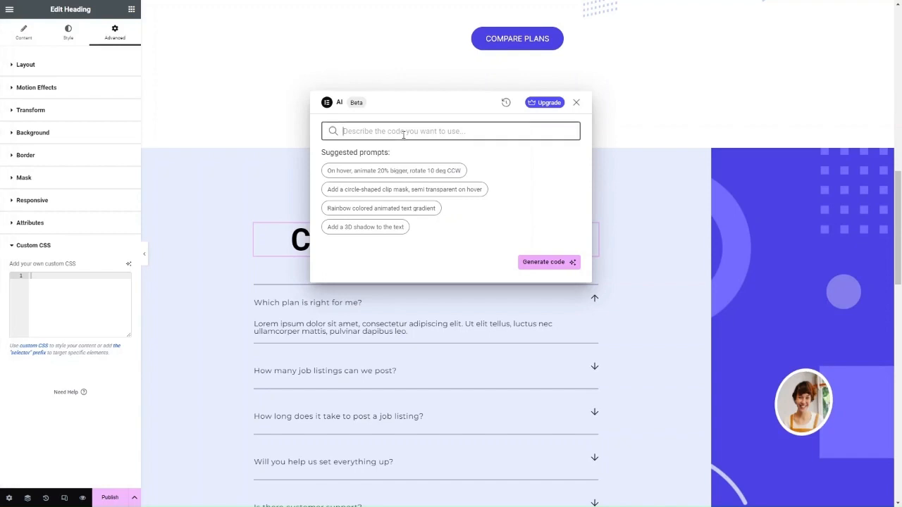
text(Add)
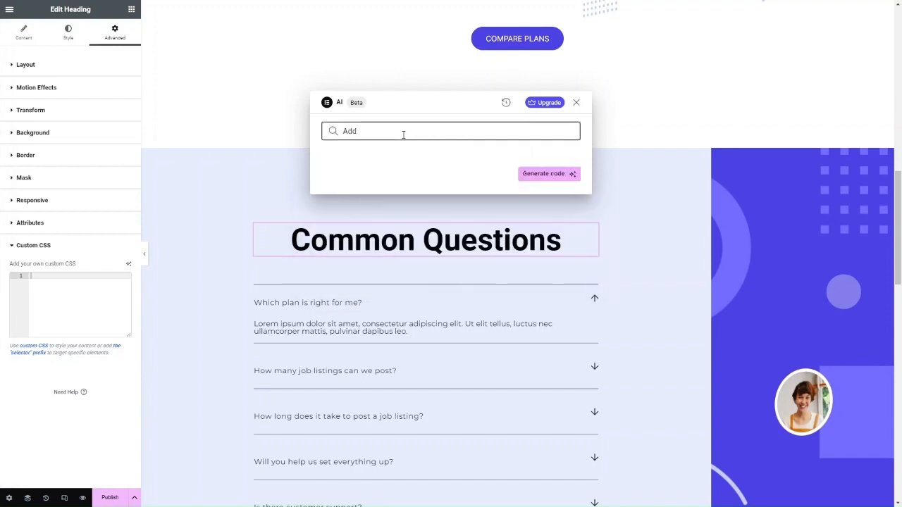
text( 3d Shadow to text)
click(547, 176)
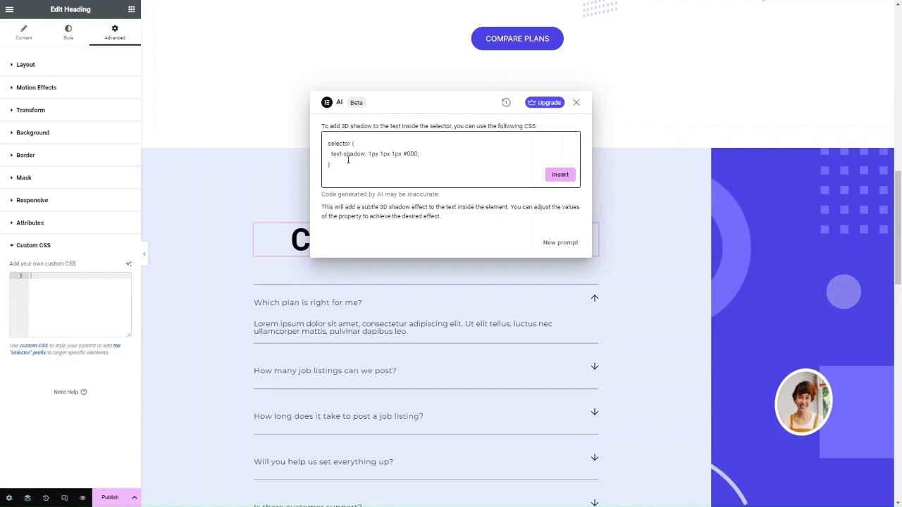
click(561, 174)
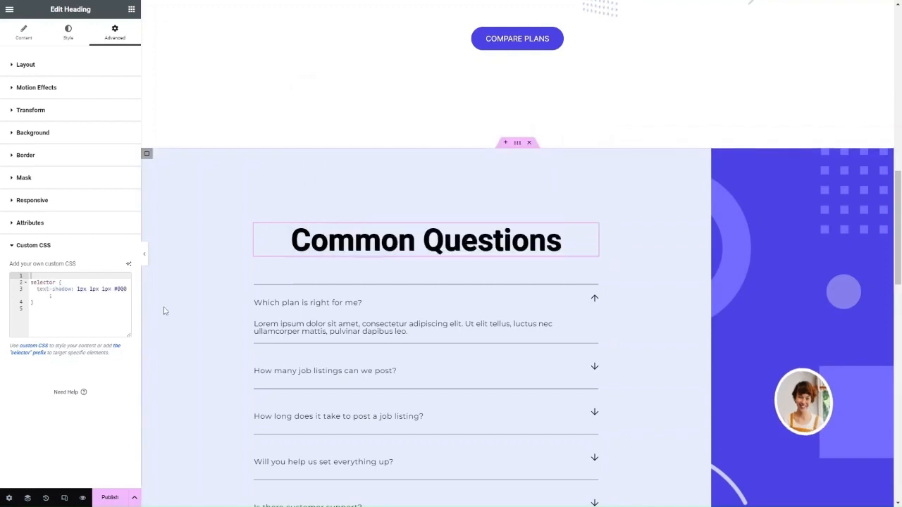
key(ctrl+a)
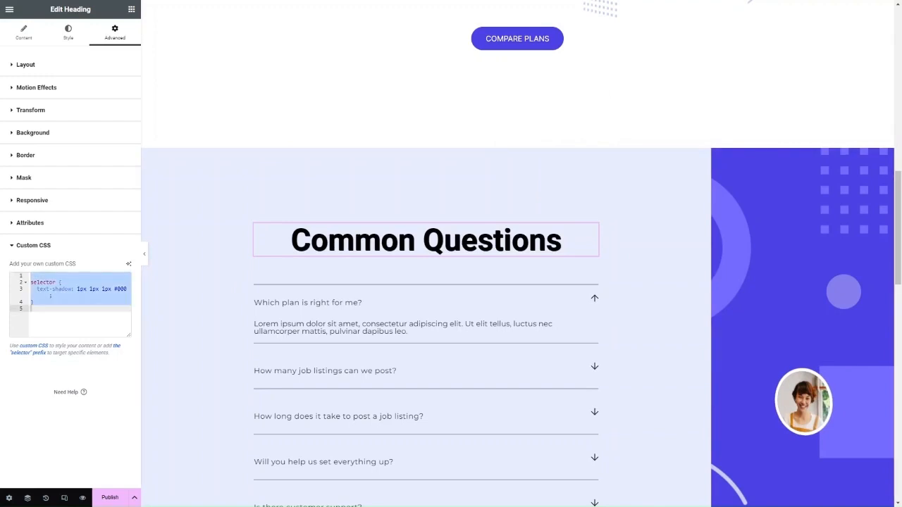
click(53, 296)
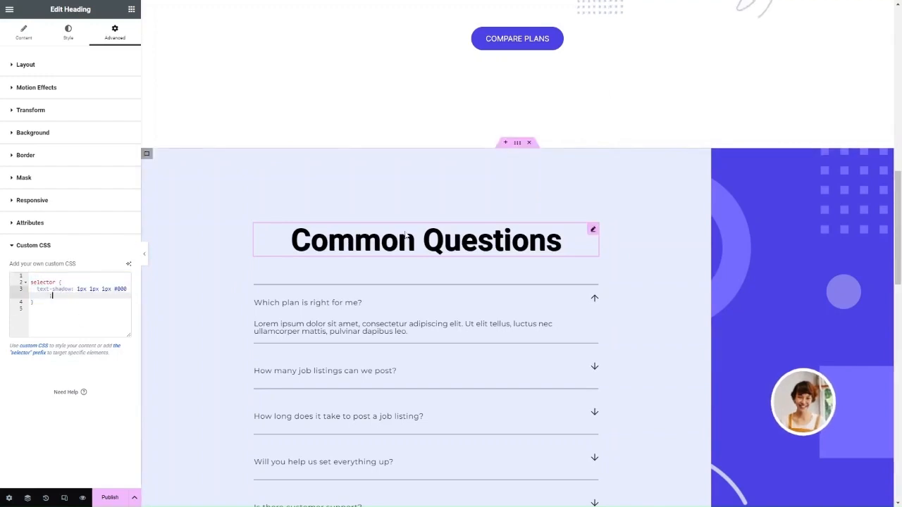
click(83, 302)
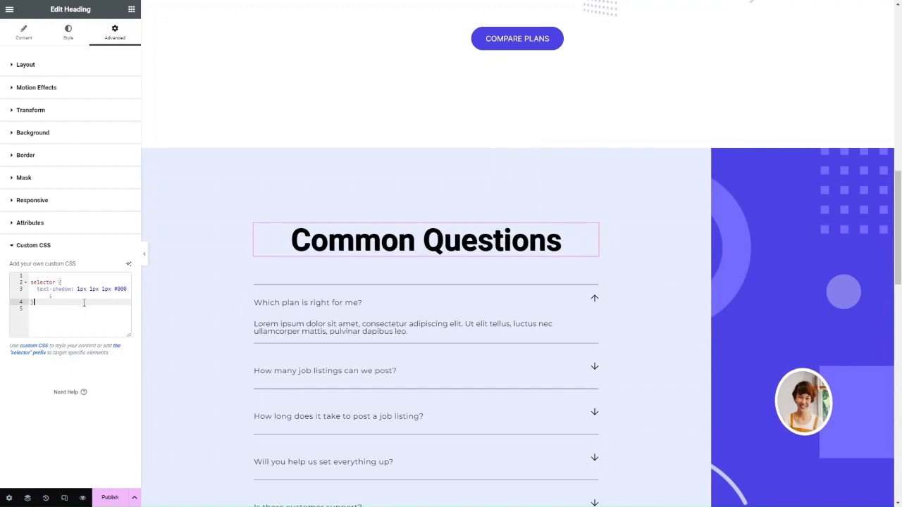
- Replace the heading CSS with a .elementor-heading-title text-shadow of 2px 2px 3px #555
key(ctrl+a)
key(BackSpace)
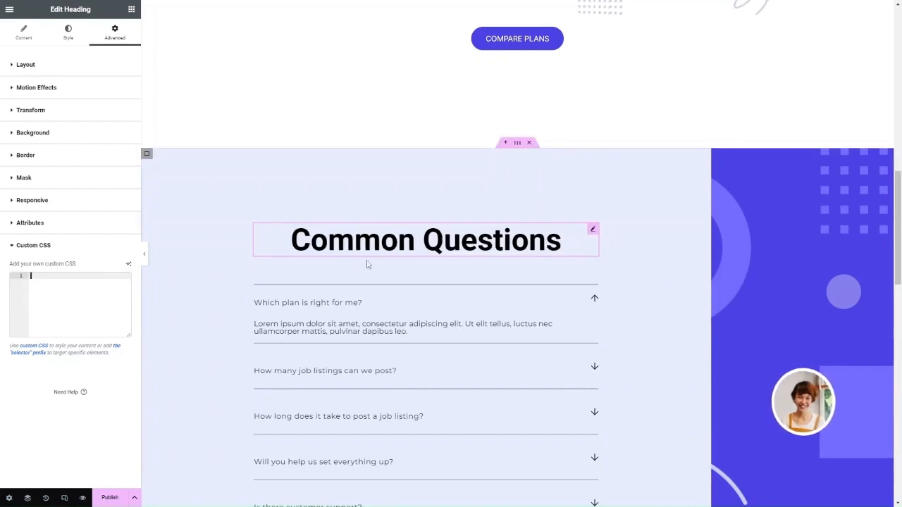
text(header)
key(ctrl+z)
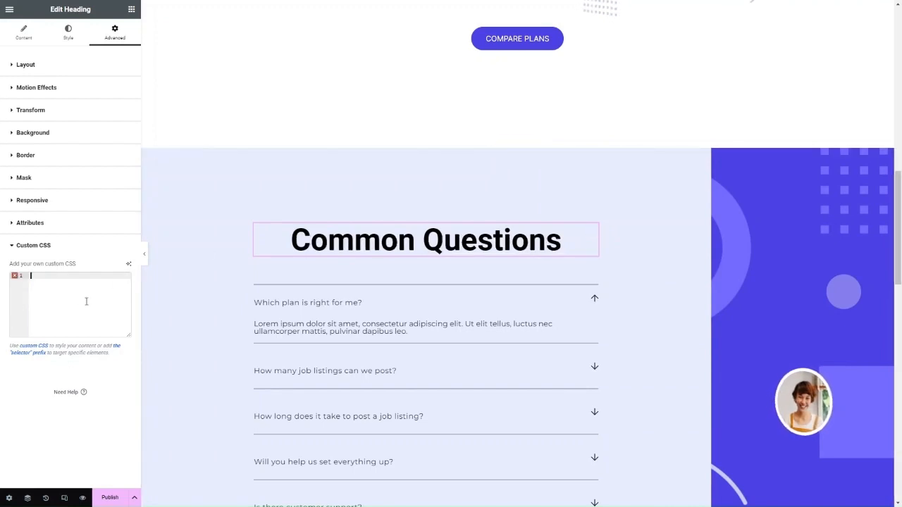
text(8ea548)
key(ctrl+z)
text(y)
key(BackSpace)
text(selector .elementor-widget-container .elementor-heading-title {     text-shadow: 2px 2px 3px #555; })
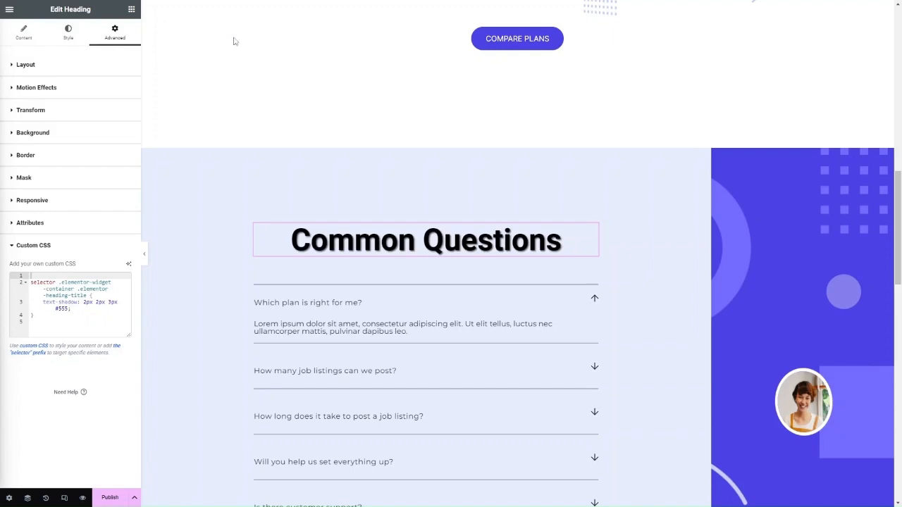
scroll(233, 38, up, 3)
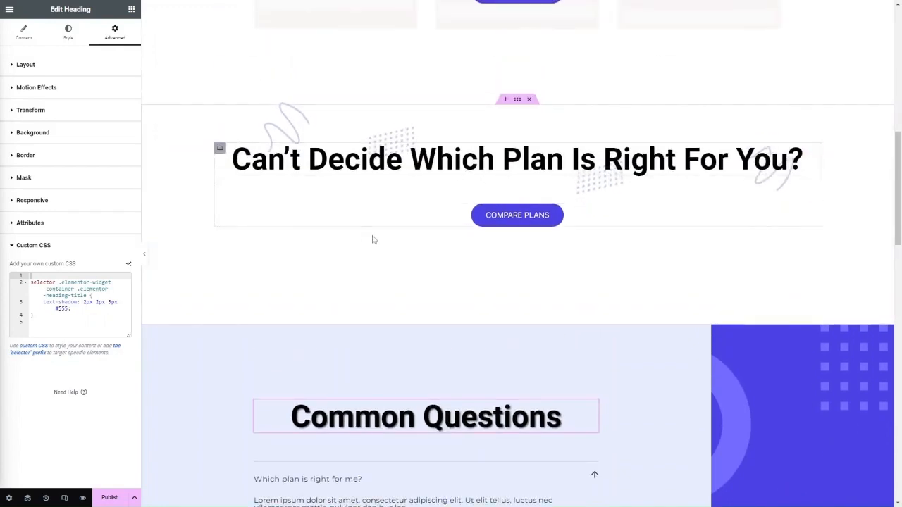
- Select the Compare Plans button and bring up the AI assistant for its custom CSS
click(405, 217)
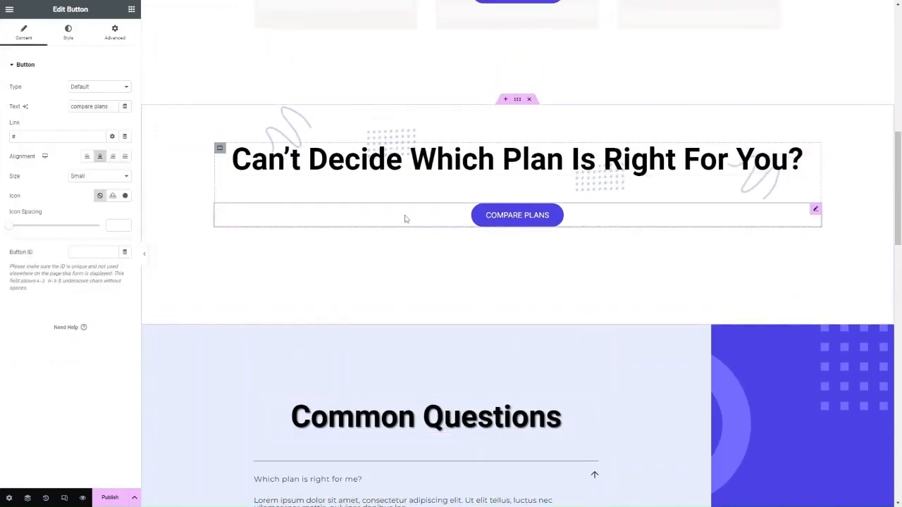
click(113, 35)
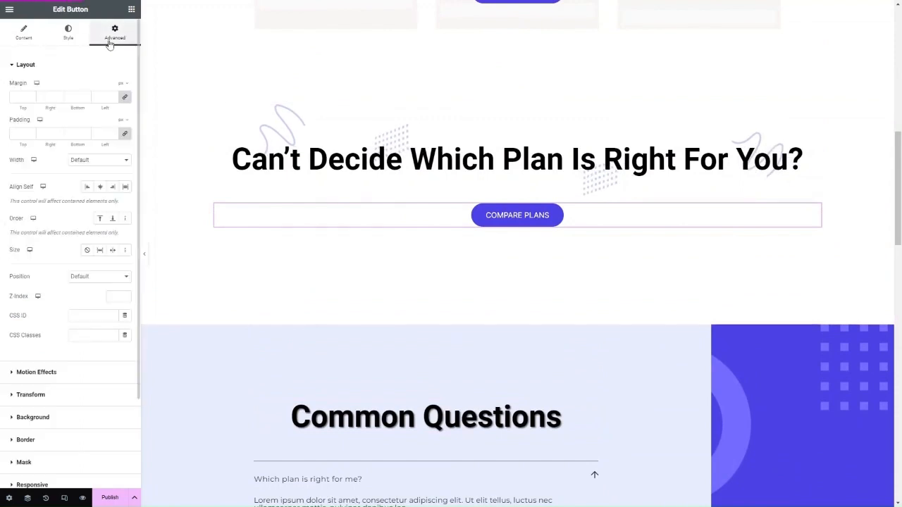
scroll(64, 409, down, 3)
click(59, 421)
click(67, 321)
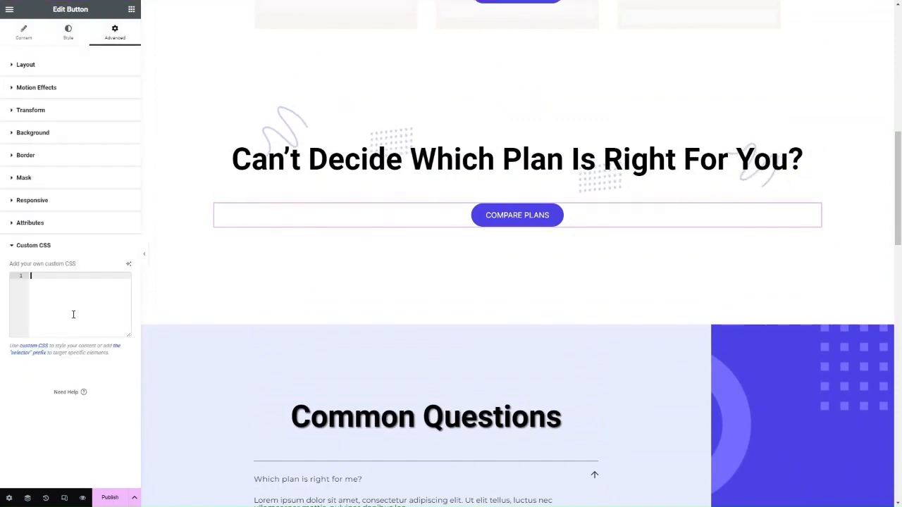
click(128, 264)
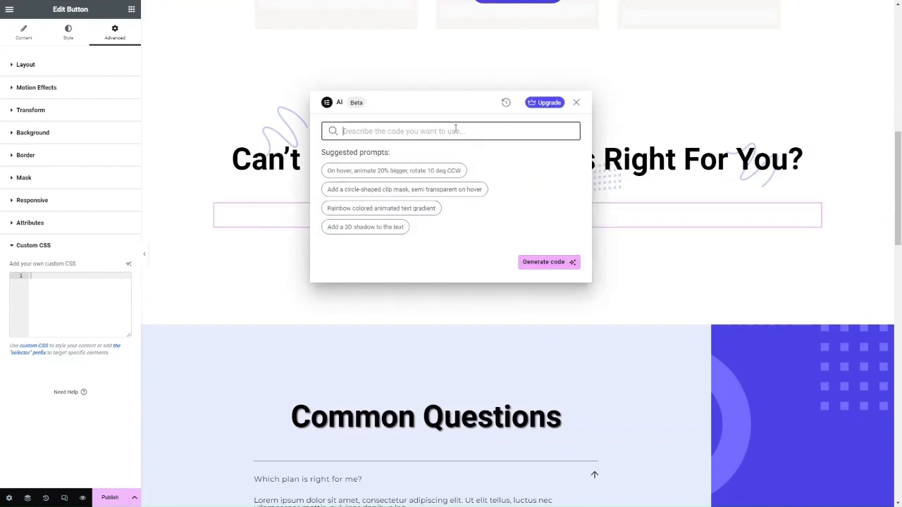
- Generate box-shadow CSS from 'add a drop shadow to the button', insert it, then delete it
text(add)
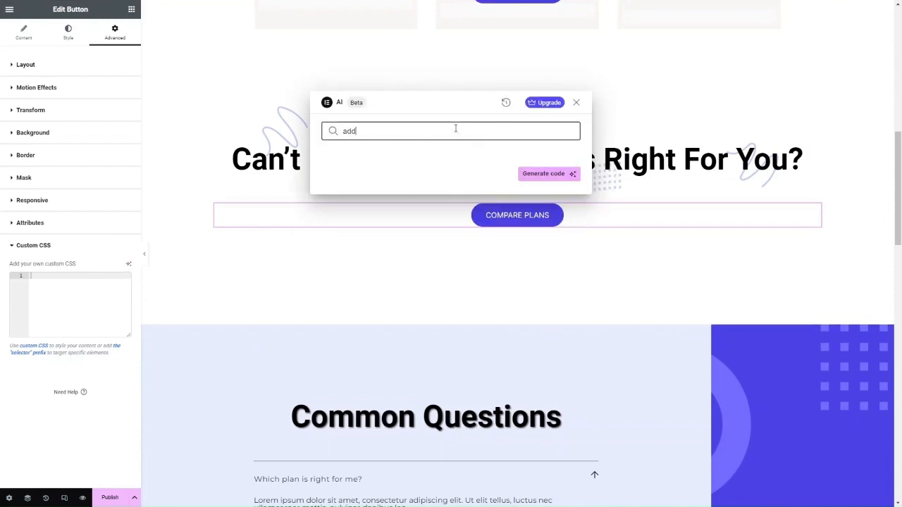
text( a drop shadow to the button)
key(Return)
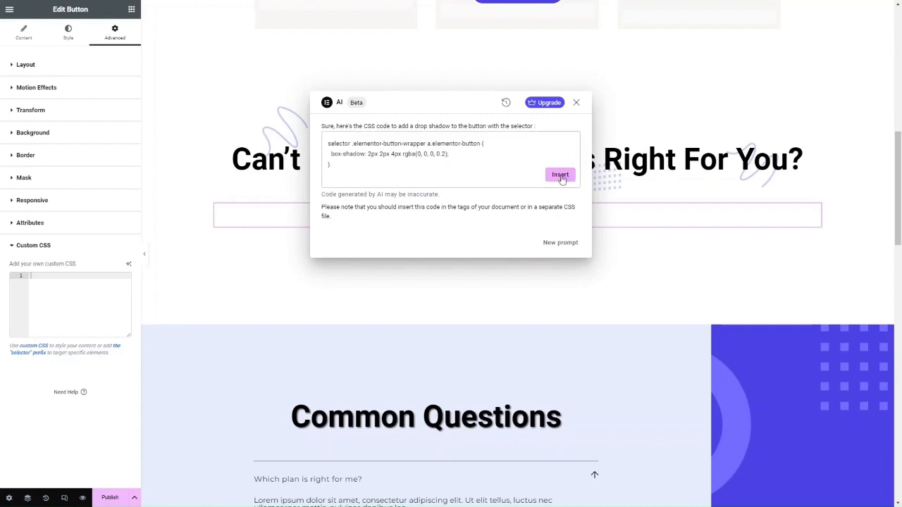
click(562, 176)
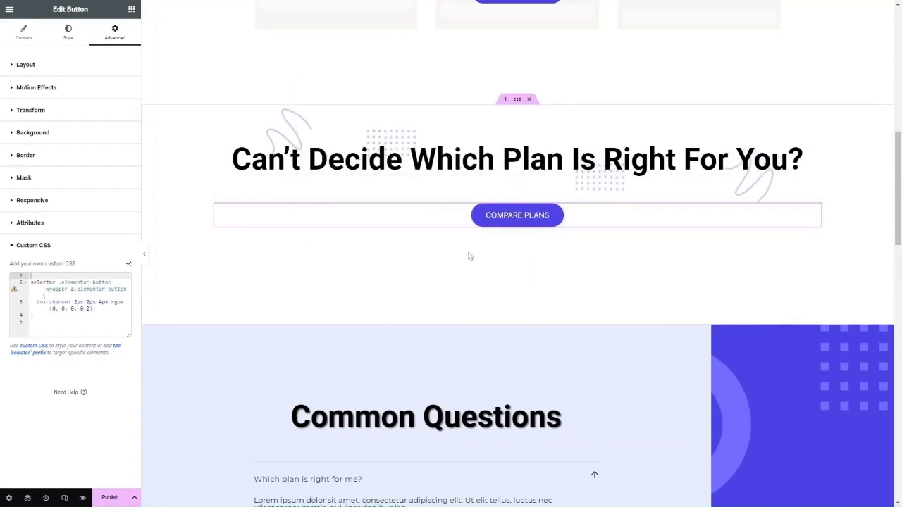
click(91, 314)
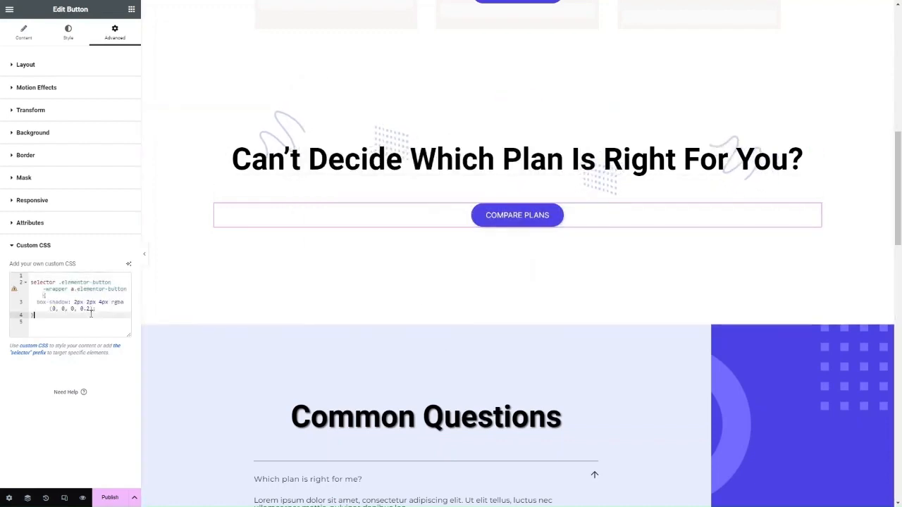
key(ctrl+a)
key(ctrl+c)
key(BackSpace)
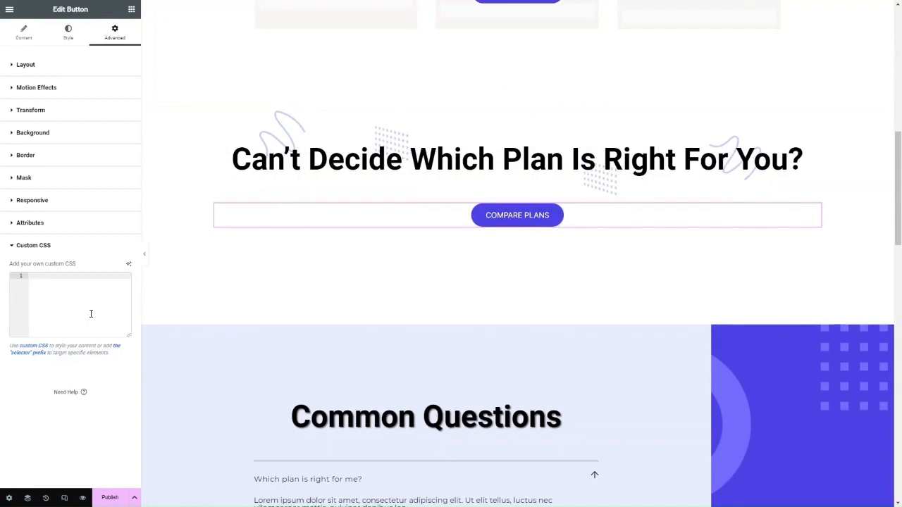
- Paste the button's box-shadow CSS back and scroll down to the Common Questions heading
key(ctrl+v)
scroll(328, 315, down, 5)
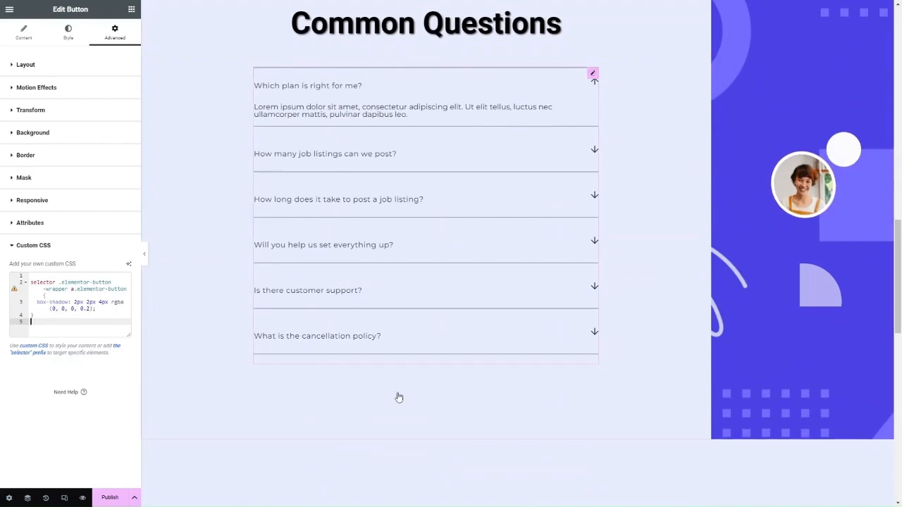
scroll(399, 397, down, 5)
scroll(399, 397, up, 12)
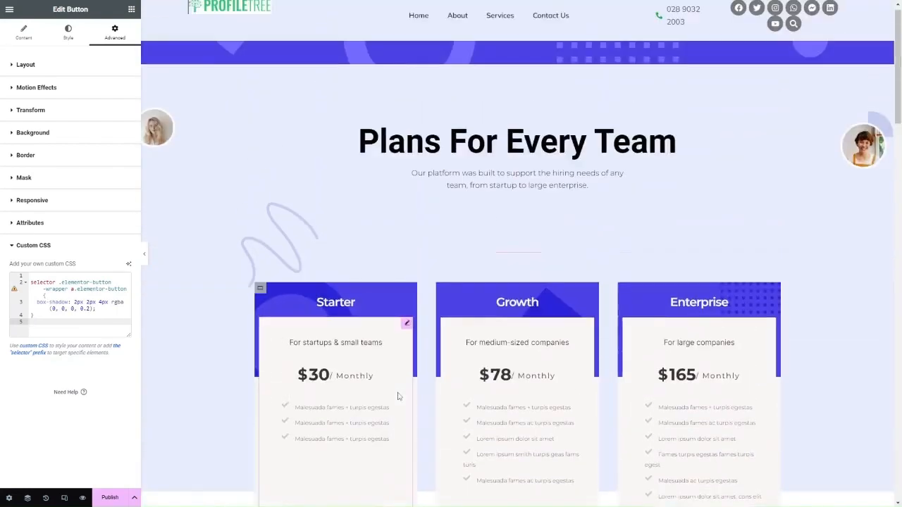
scroll(259, 253, down, 7)
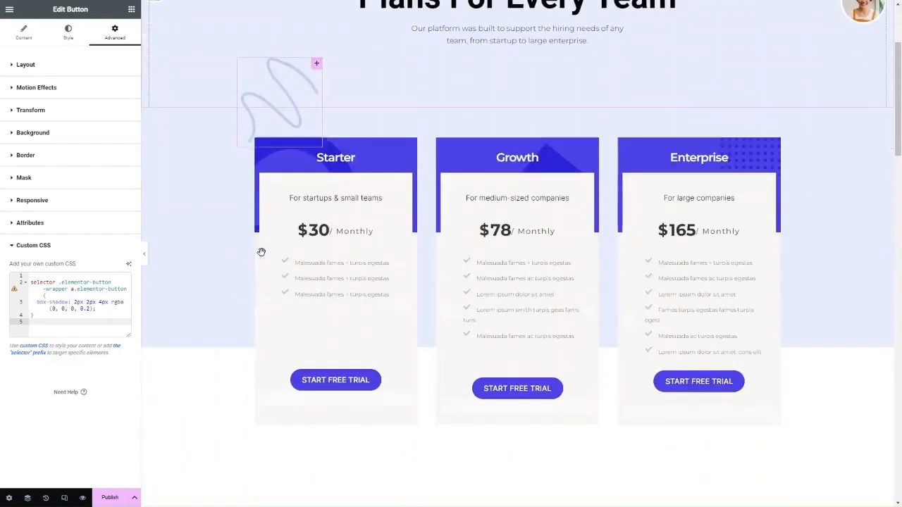
scroll(262, 256, down, 3)
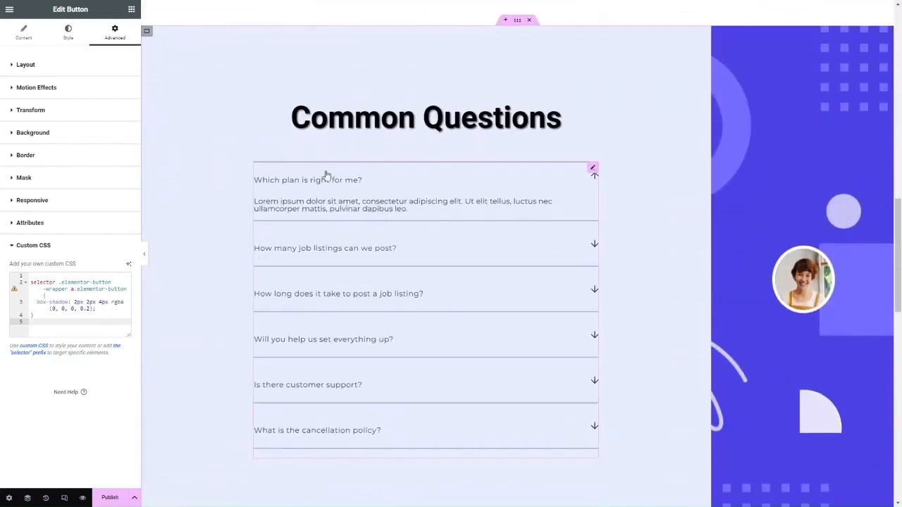
- Select the Common Questions heading, reveal its custom CSS and launch the AI code assistant
click(407, 124)
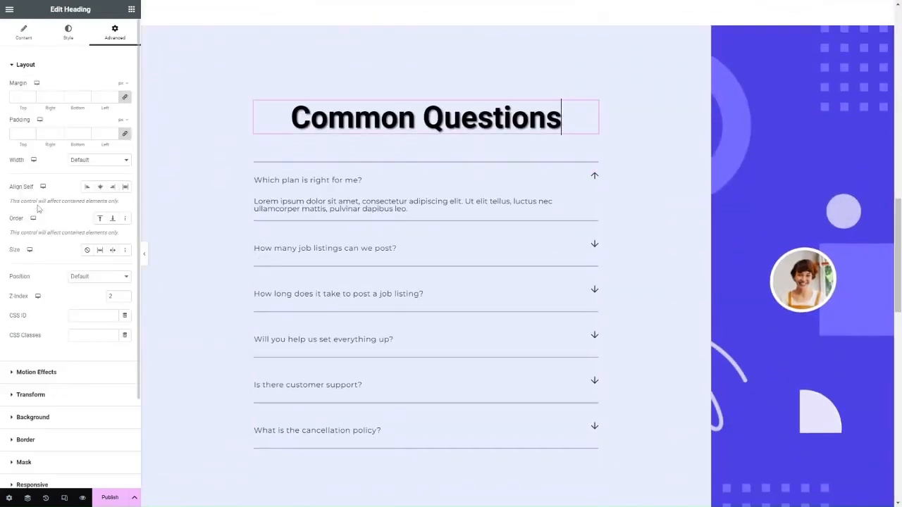
scroll(99, 212, down, 2)
click(67, 422)
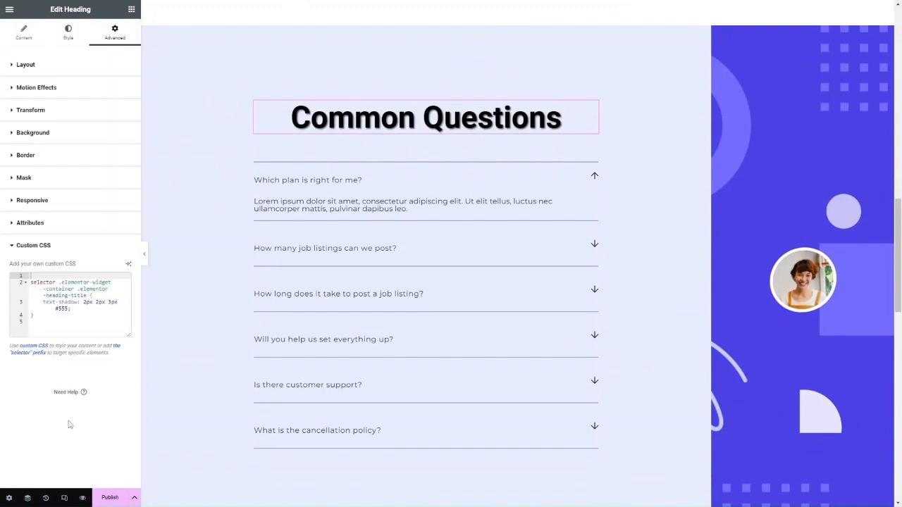
click(127, 266)
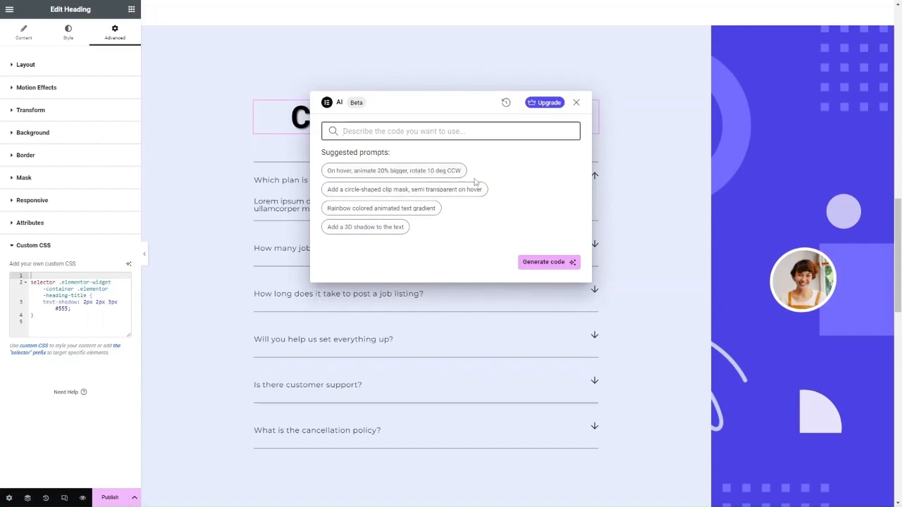
- Check the AI code history, then close the assistant leaving the heading's CSS unchanged
click(505, 107)
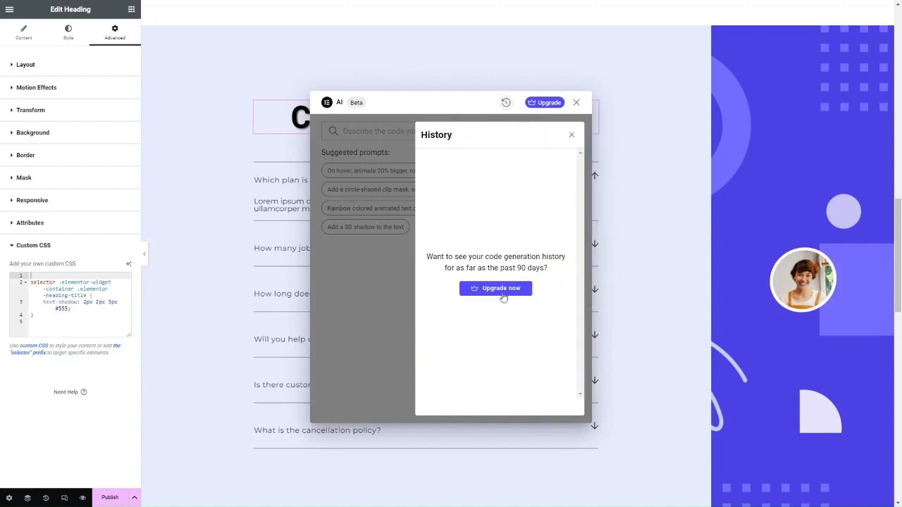
click(577, 103)
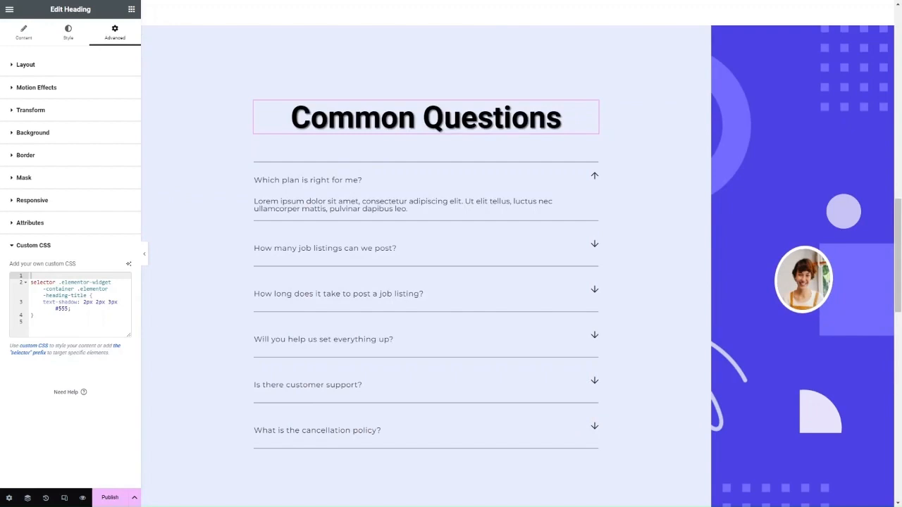
- Select the 'Recruiters Love Our Platform' heading and launch Edit with AI for its Title
scroll(356, 243, up, 2)
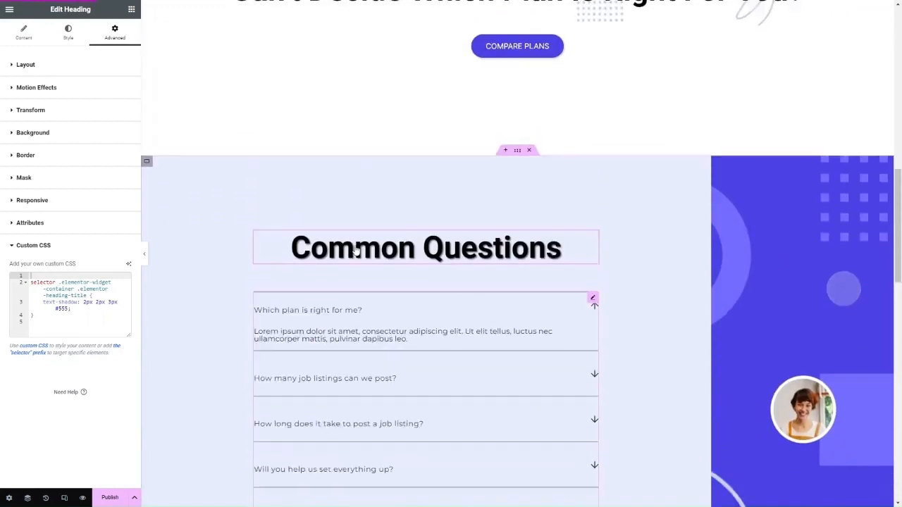
click(347, 221)
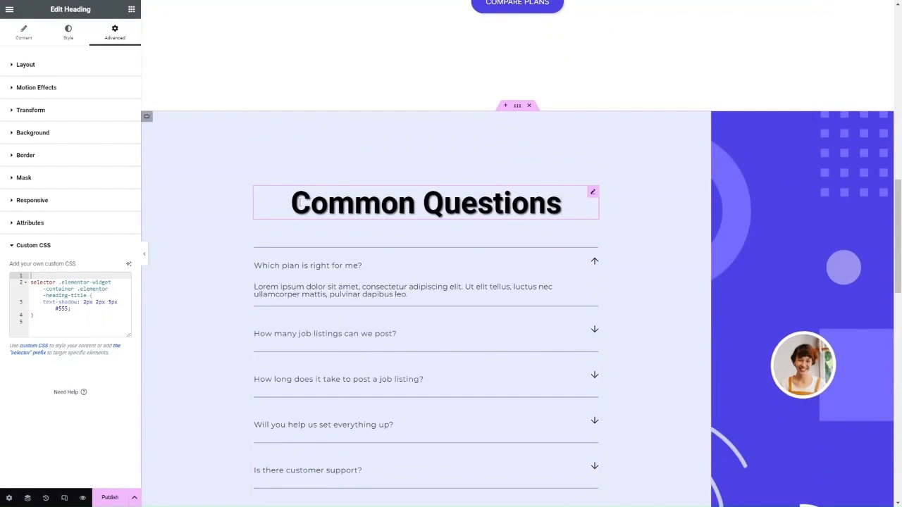
scroll(550, 211, down, 6)
click(401, 365)
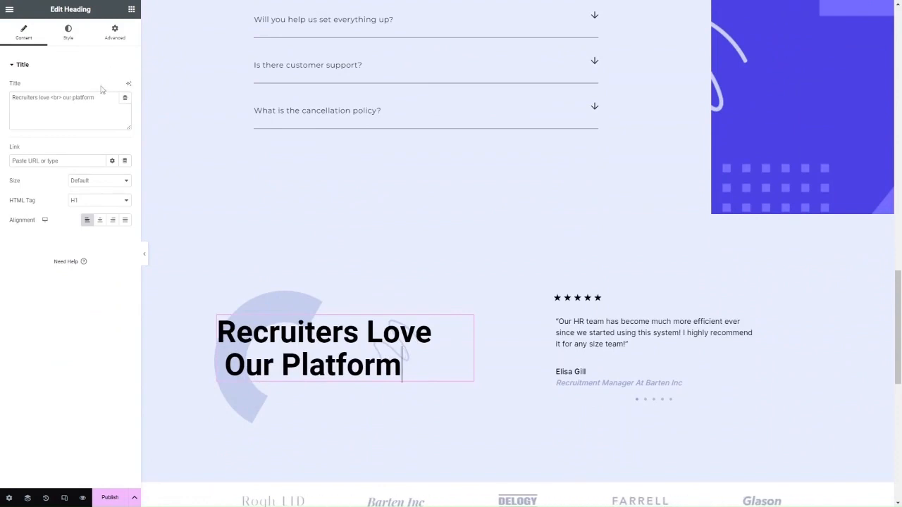
click(128, 85)
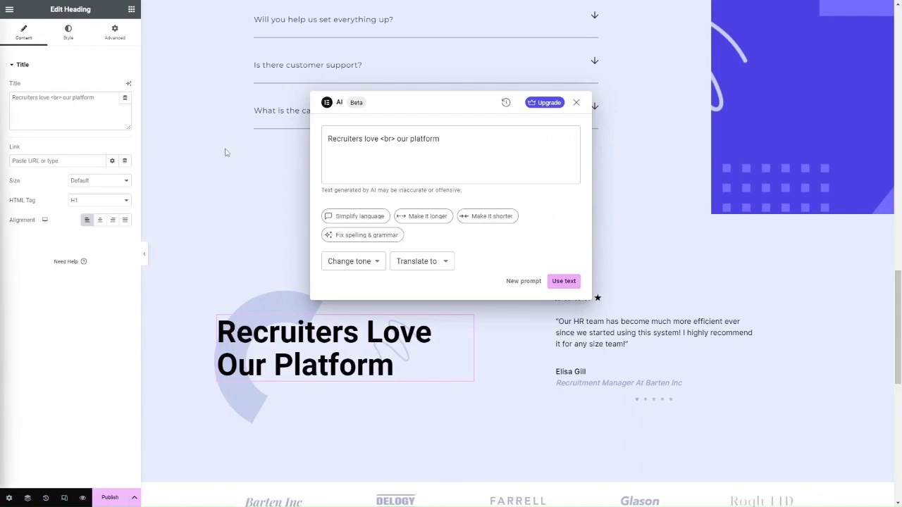
- Replace the AI prompt with a headline request about Elementor AI and browse the tone options
click(434, 158)
key(ctrl+a)
text(Generate a headline for a blog post about the benefits of using Elementor AI)
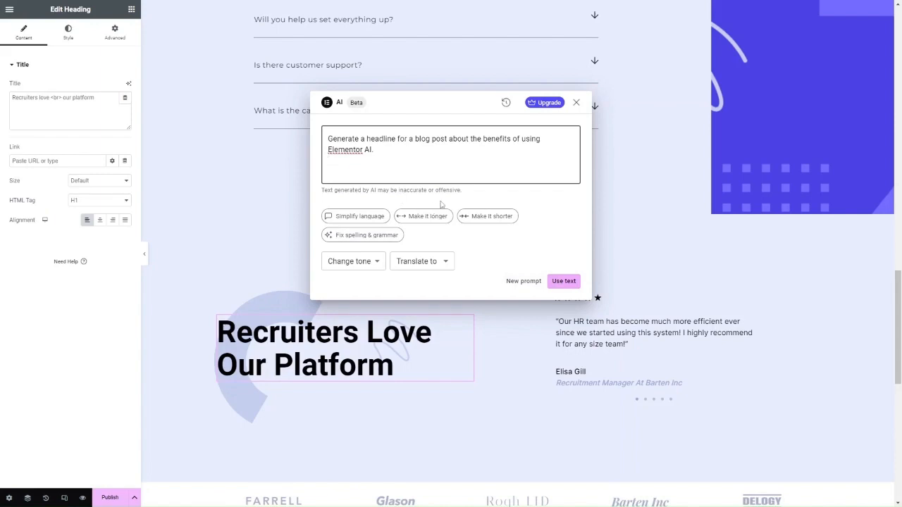
click(373, 265)
click(372, 266)
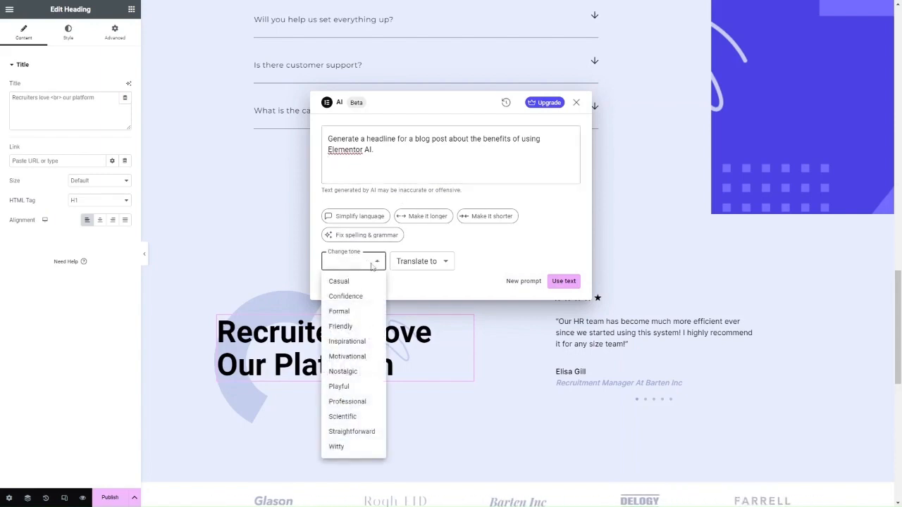
click(373, 265)
click(523, 141)
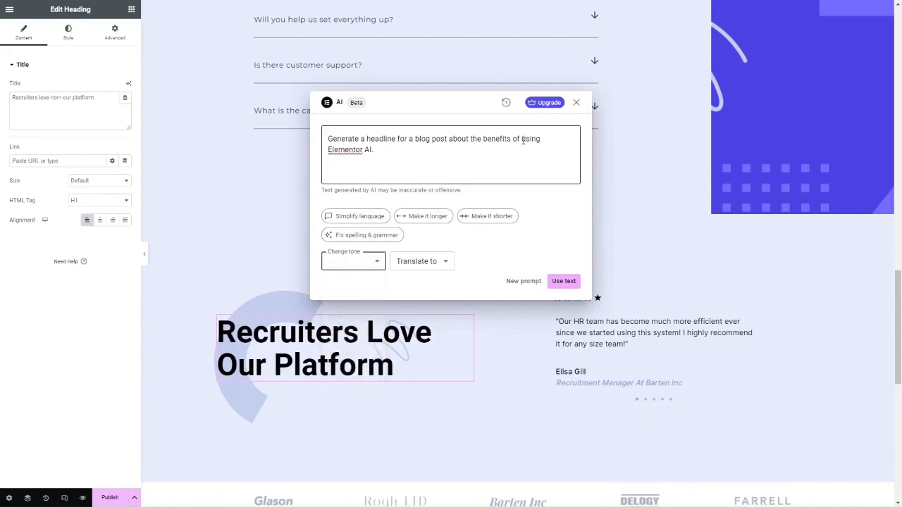
click(463, 150)
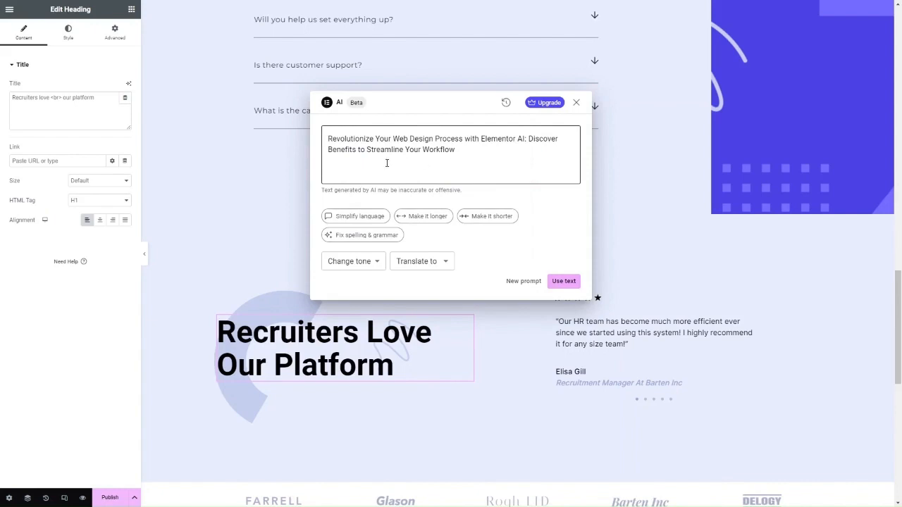
- Make the Elementor AI headline shorter, check Translate to, and apply it to the testimonial heading
click(376, 261)
click(376, 261)
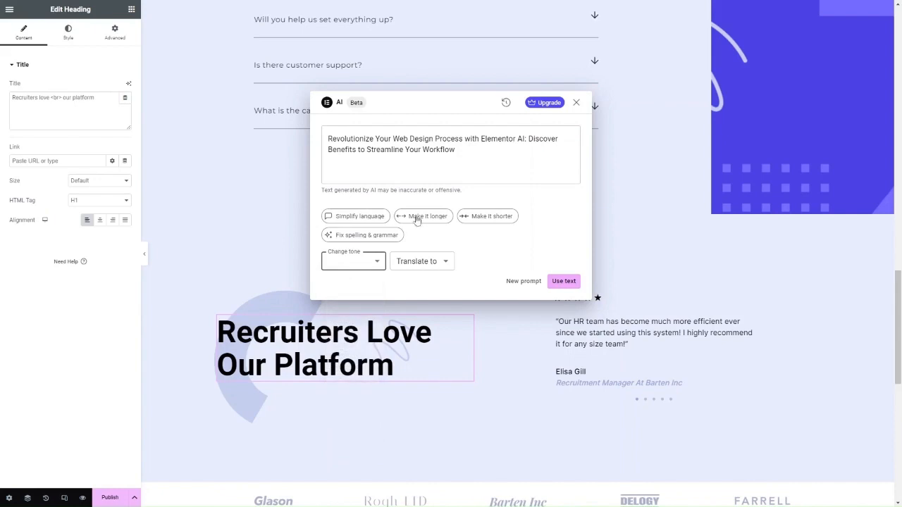
click(477, 217)
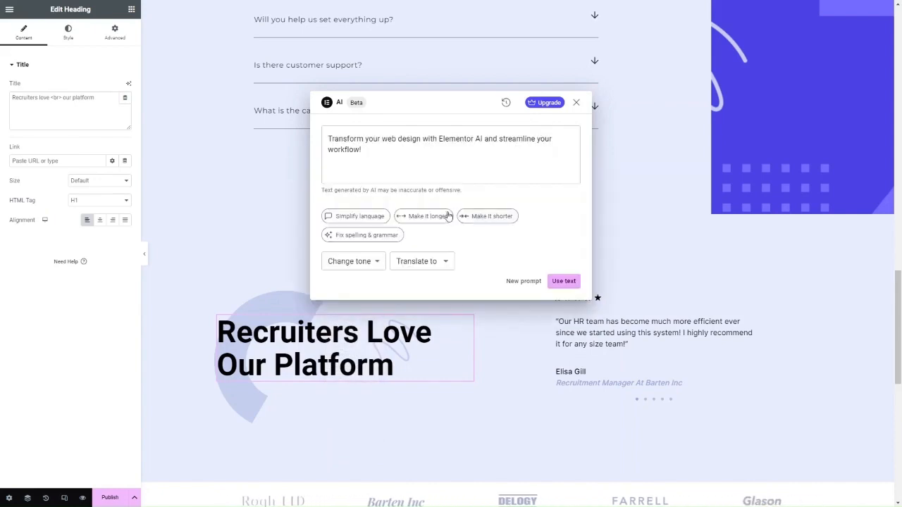
click(425, 262)
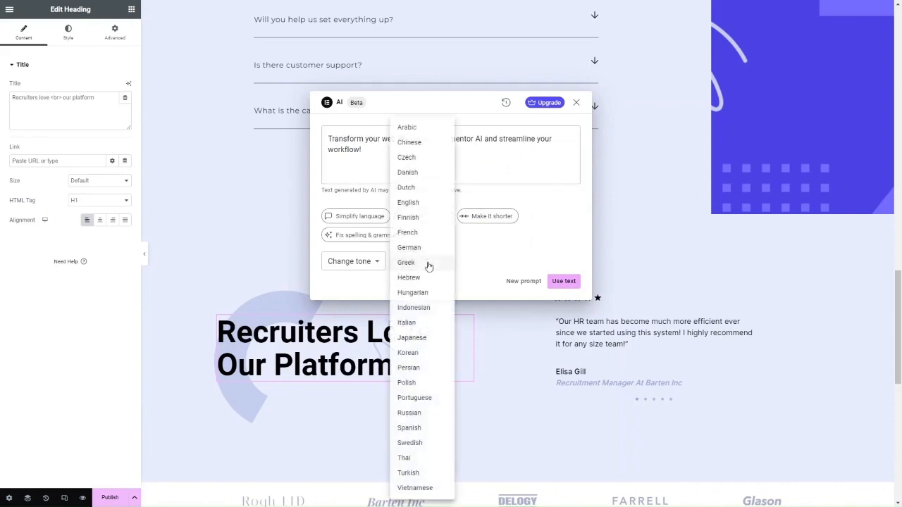
click(508, 252)
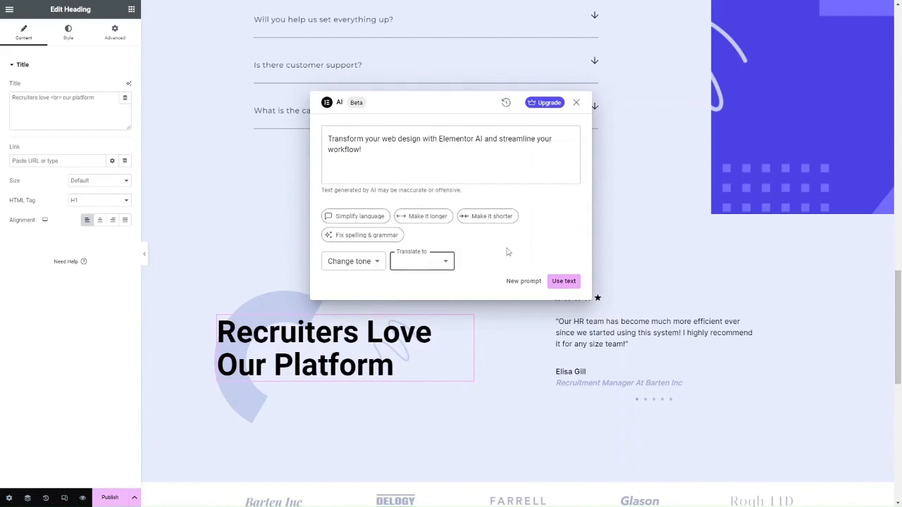
click(568, 282)
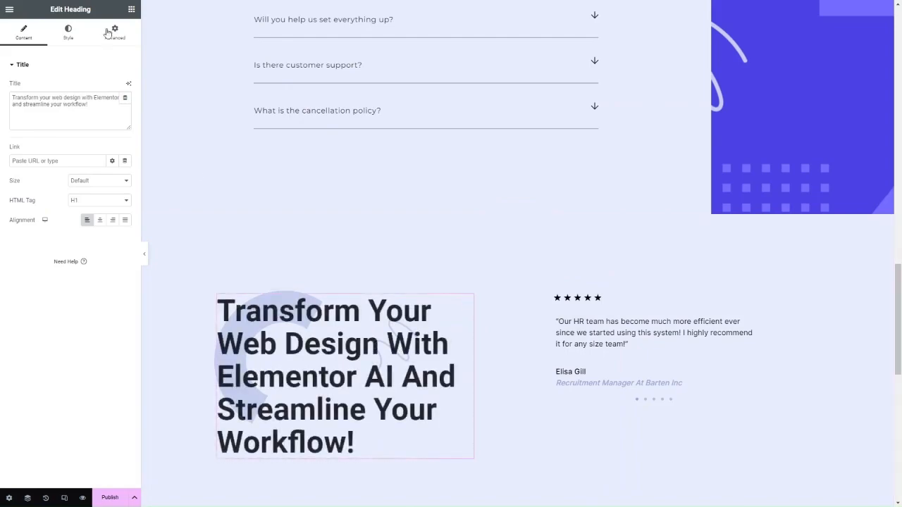
- Scroll down and back up to review the new Elementor AI headline on the page
scroll(414, 356, down, 3)
scroll(414, 356, down, 4)
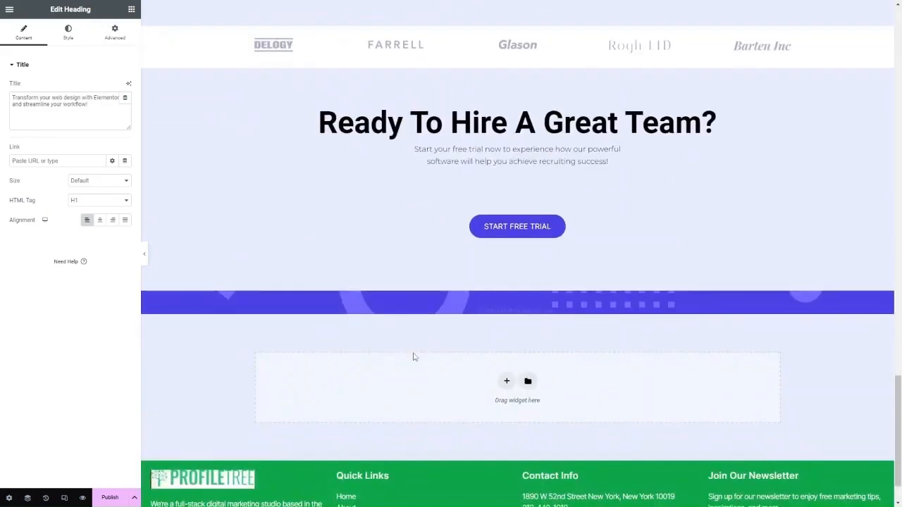
scroll(415, 358, up, 14)
scroll(414, 358, up, 8)
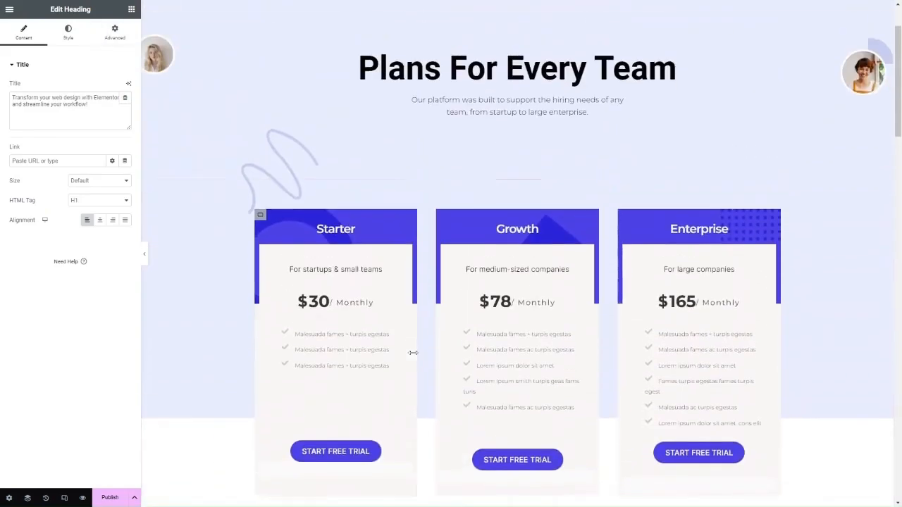